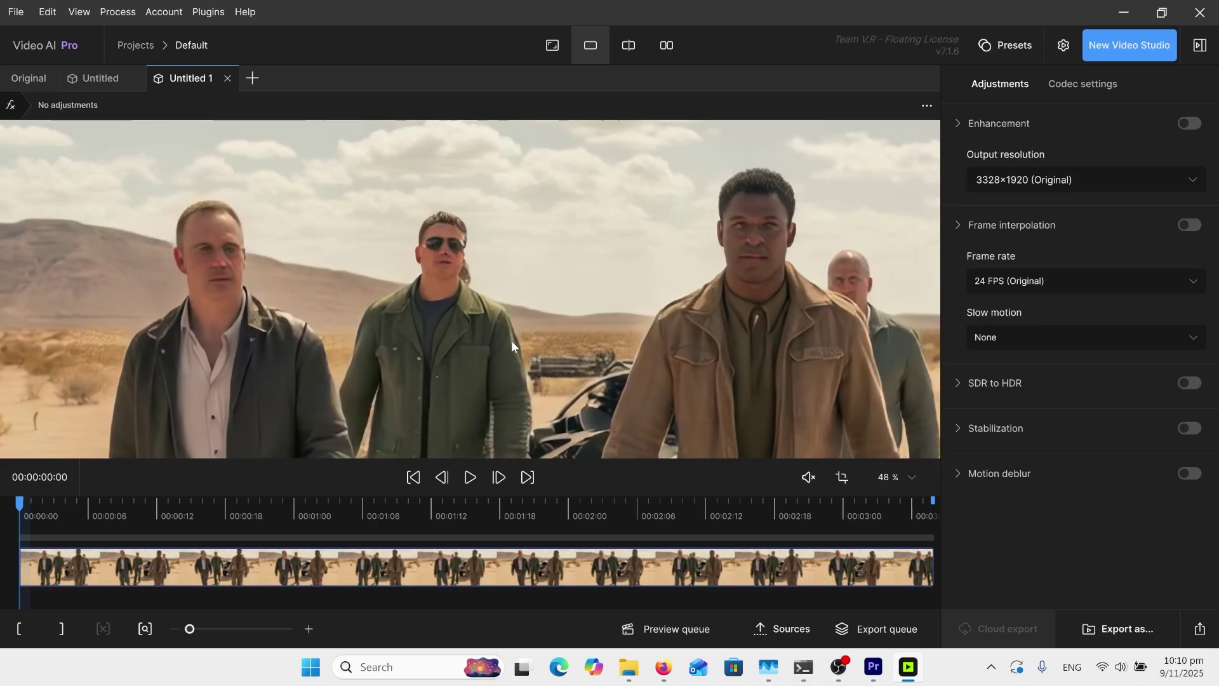
{"action": "scroll", "coordinate": [650, 333], "scroll_direction": "down", "scroll_amount": 1}
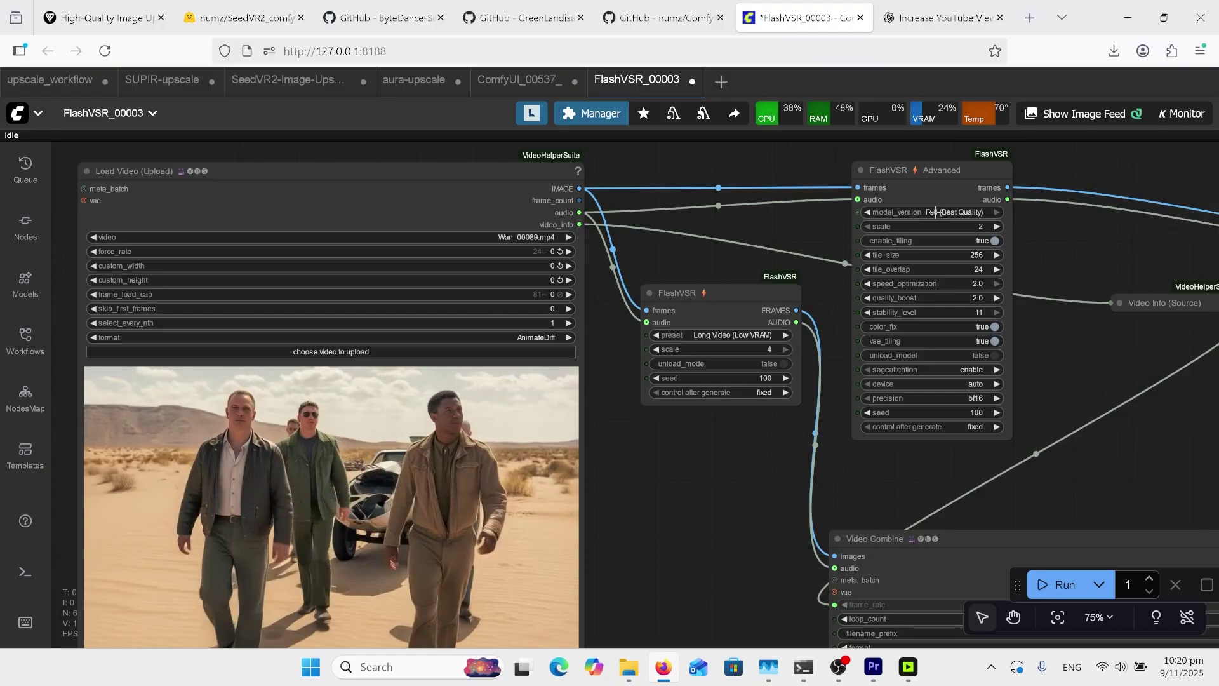
Step: Show the available preset options on the FlashVSR node's preset widget
{"action": "left_click", "coordinate": [734, 340]}
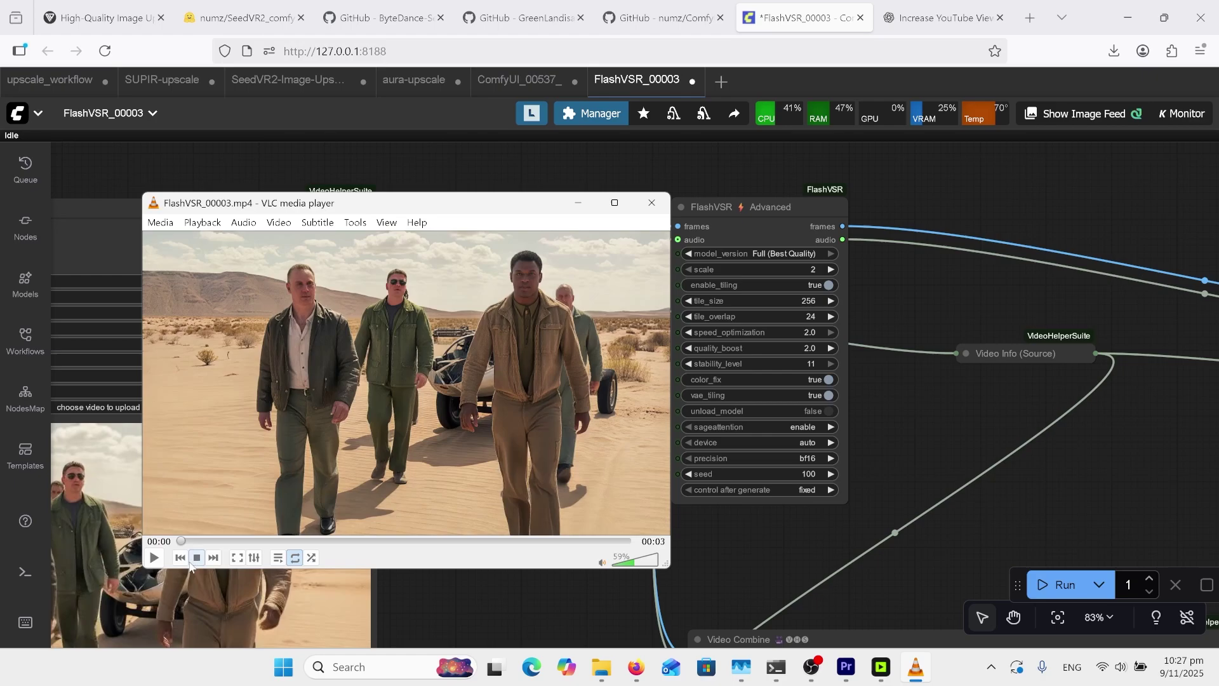
Step: Play FlashVSR_00003.mp4 in VLC, then play girl_1_ahq12.mp4
{"action": "left_click", "coordinate": [155, 557]}
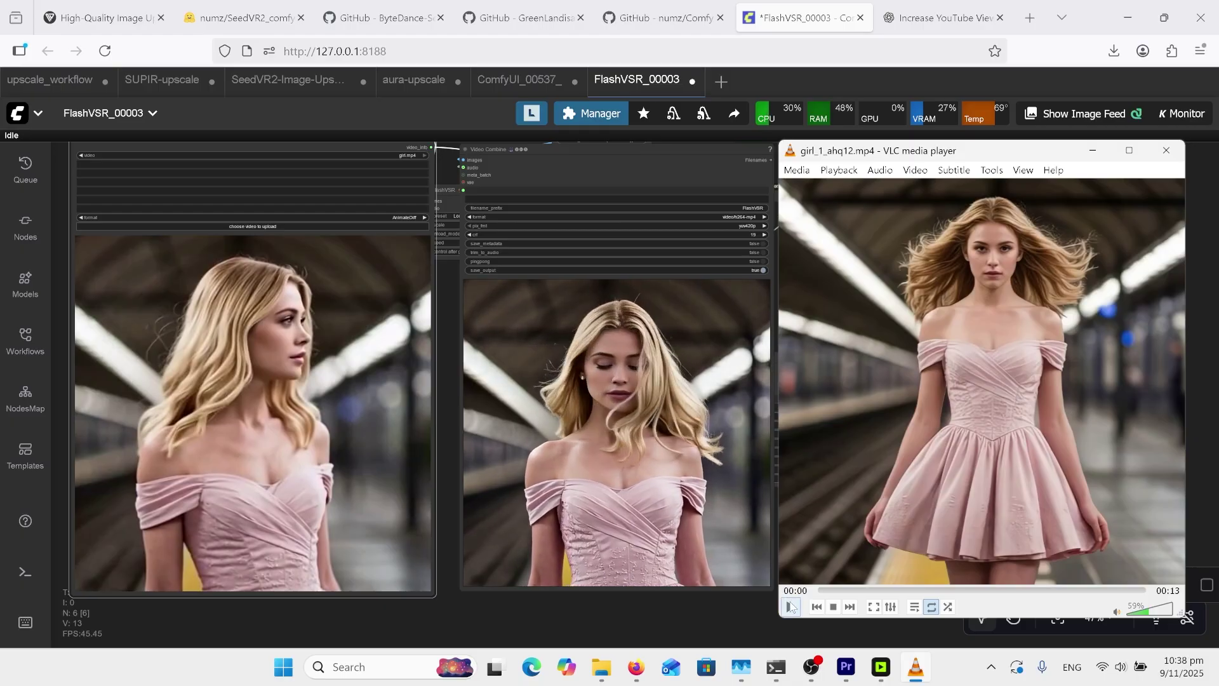
{"action": "left_click", "coordinate": [791, 607]}
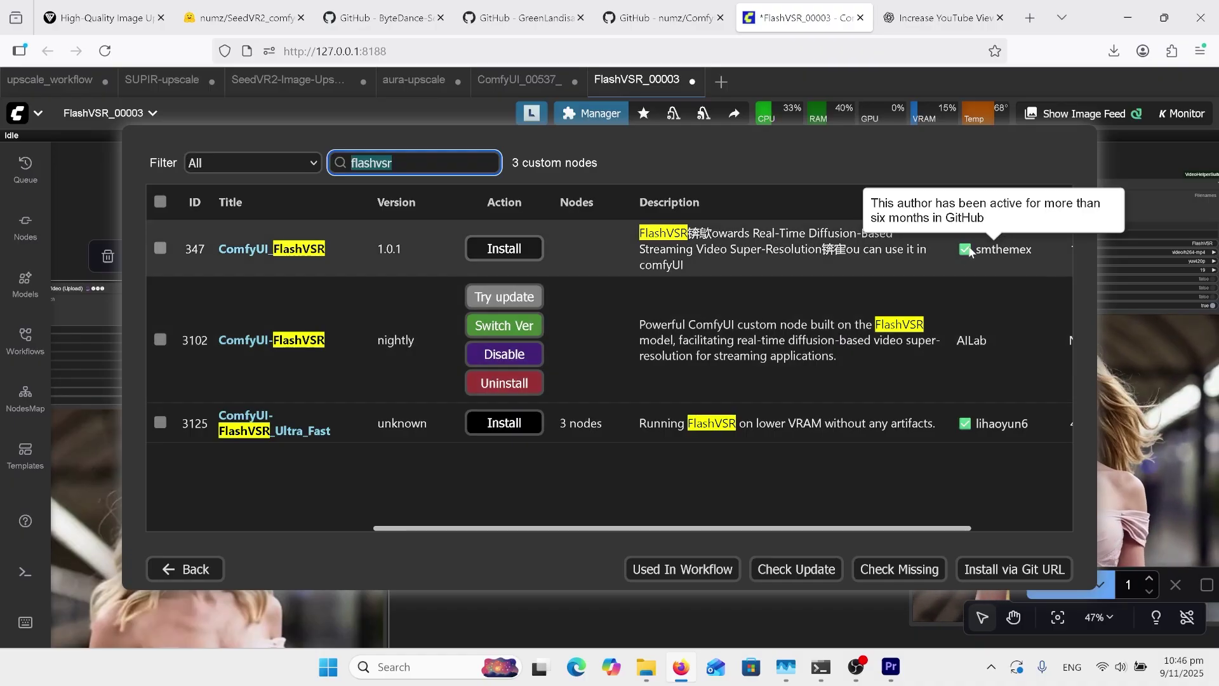
Step: Check the author badge of each FlashVSR node pack in the Manager list
{"action": "mouse_move", "coordinate": [966, 426]}
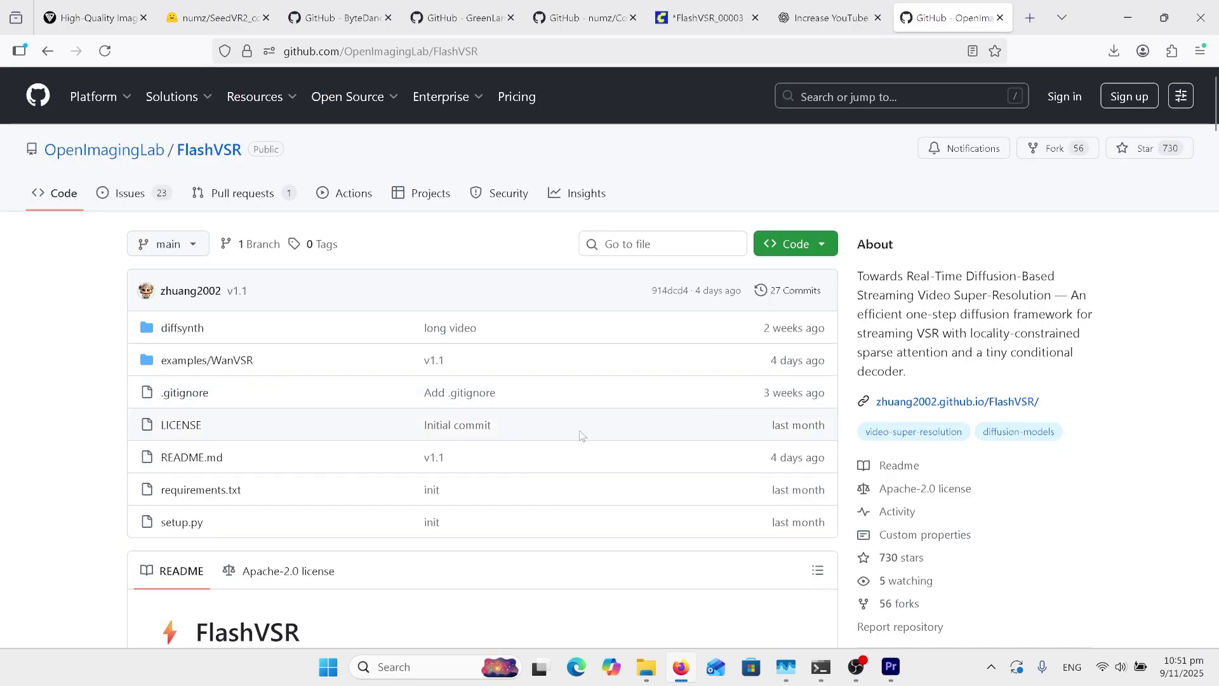
Step: Read down through the OpenImagingLab FlashVSR README
{"action": "scroll", "coordinate": [490, 462], "scroll_direction": "down", "scroll_amount": 10}
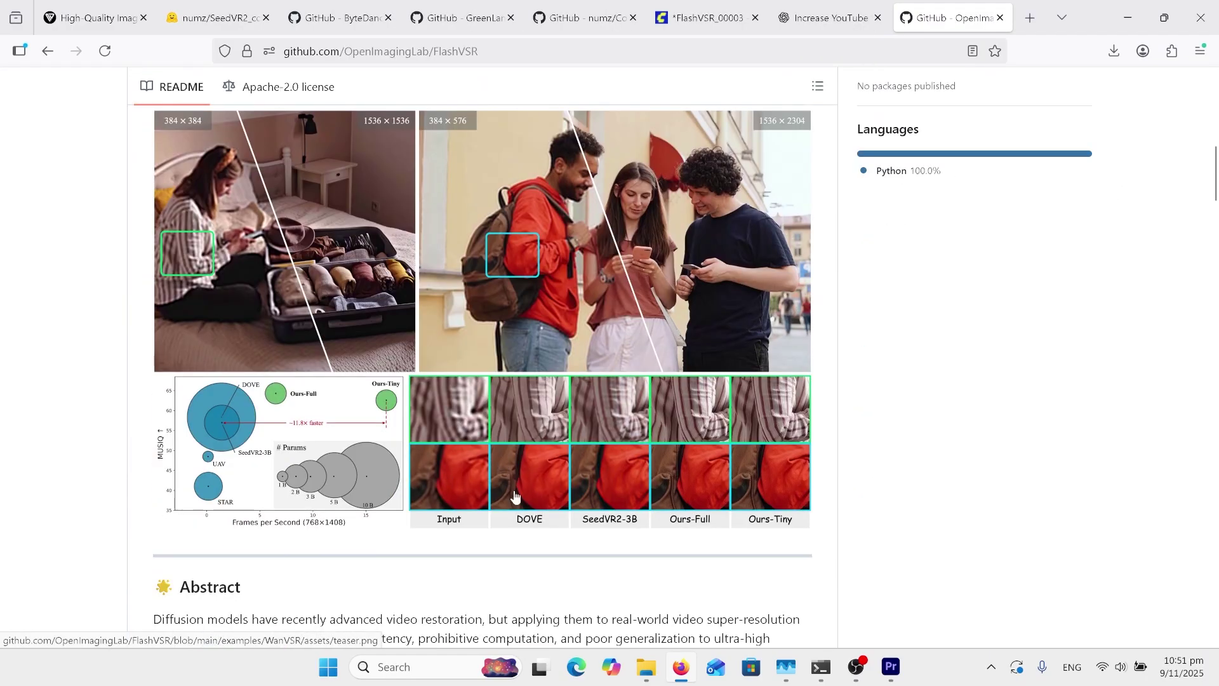
{"action": "scroll", "coordinate": [678, 482], "scroll_direction": "down", "scroll_amount": 14}
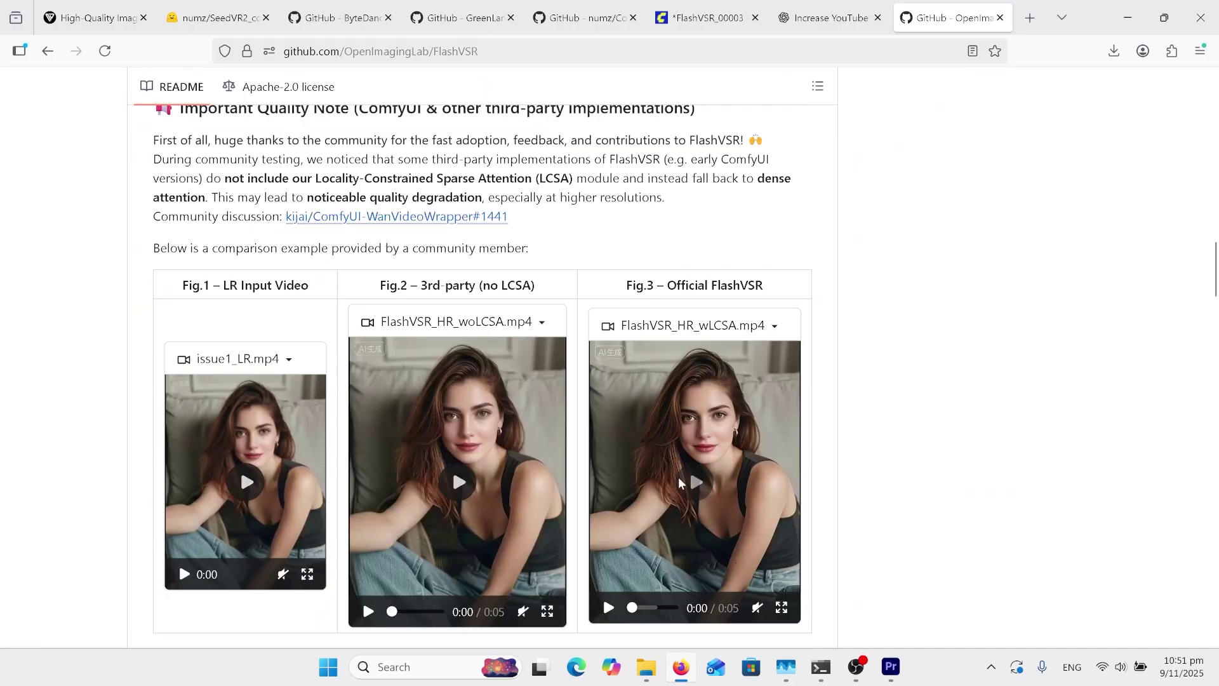
{"action": "scroll", "coordinate": [690, 468], "scroll_direction": "down", "scroll_amount": 5}
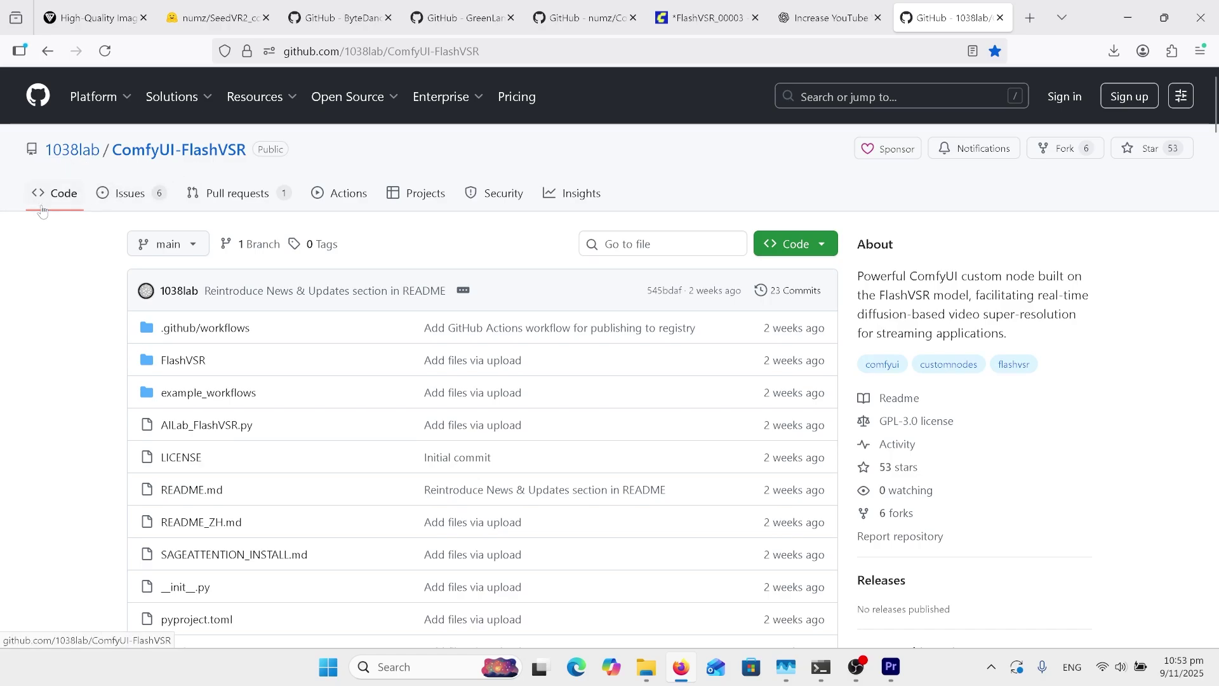
Step: Scroll the 1038lab ComfyUI-FlashVSR page down to Installation Method 4's model-download table
{"action": "scroll", "coordinate": [111, 447], "scroll_direction": "down", "scroll_amount": 8}
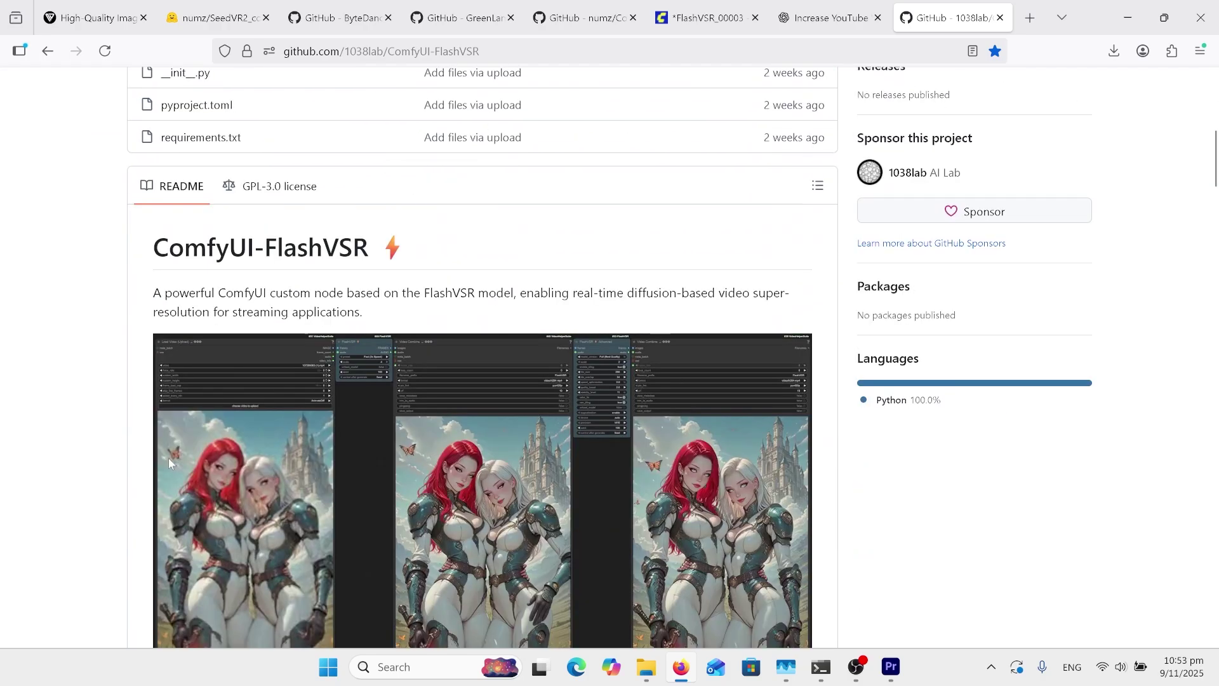
{"action": "scroll", "coordinate": [385, 413], "scroll_direction": "down", "scroll_amount": 8}
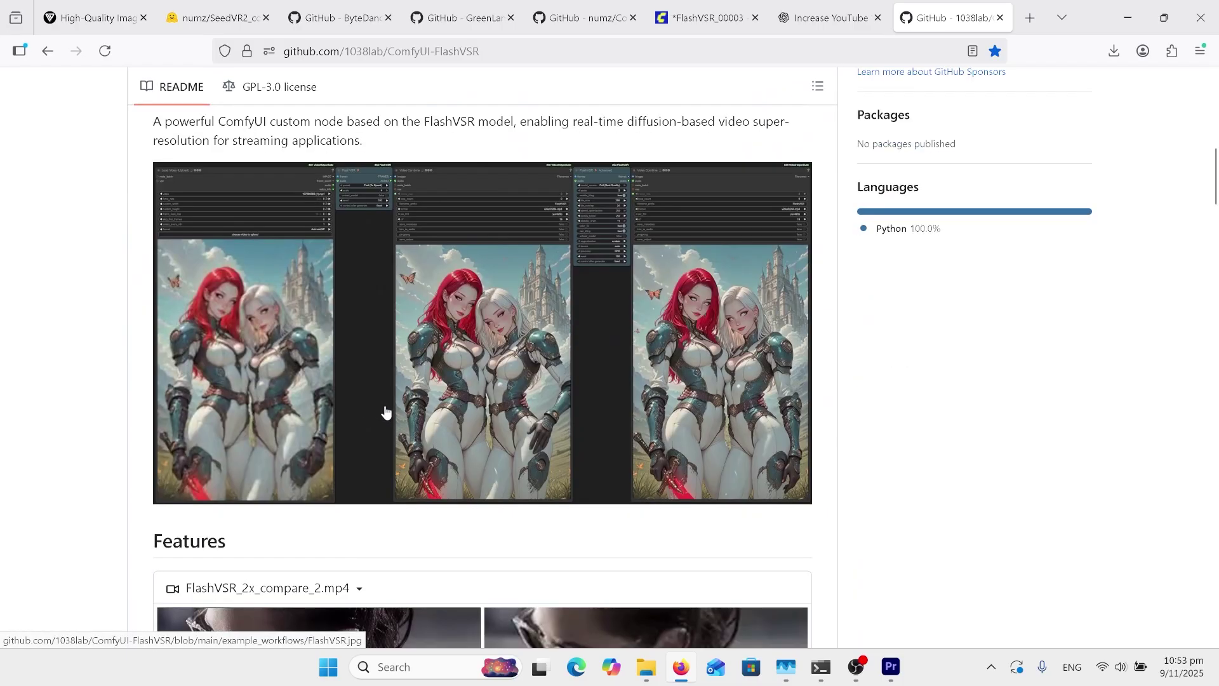
{"action": "scroll", "coordinate": [390, 407], "scroll_direction": "down", "scroll_amount": 10}
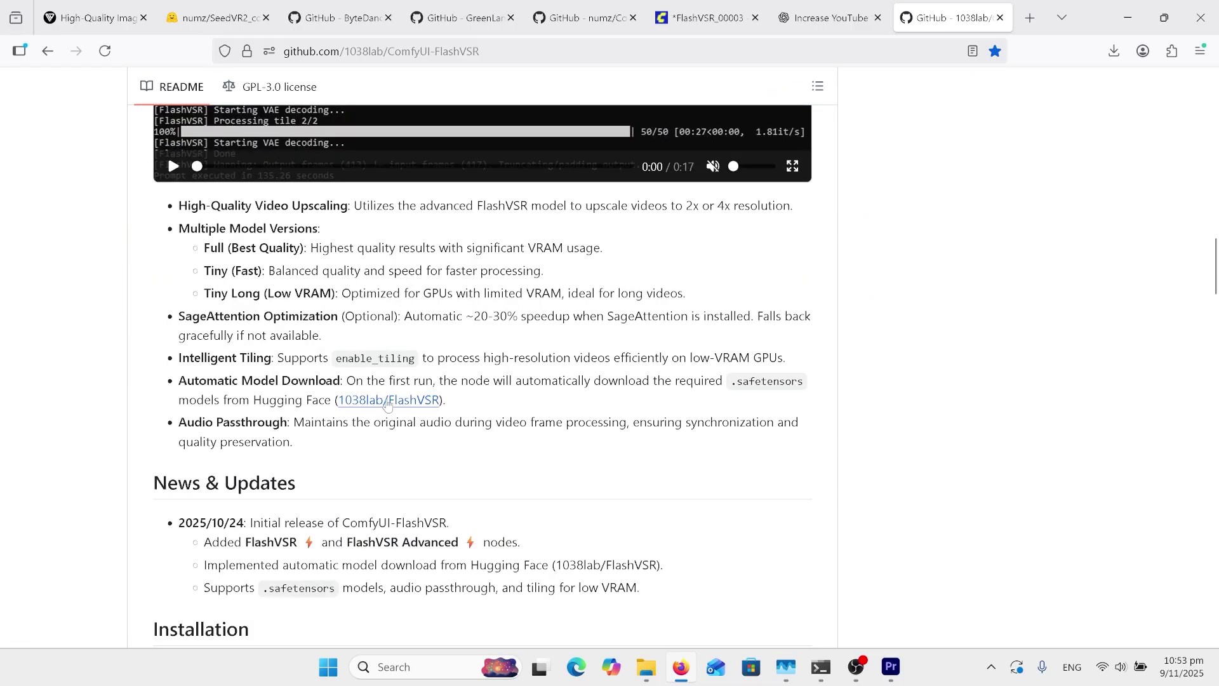
{"action": "scroll", "coordinate": [388, 399], "scroll_direction": "down", "scroll_amount": 11}
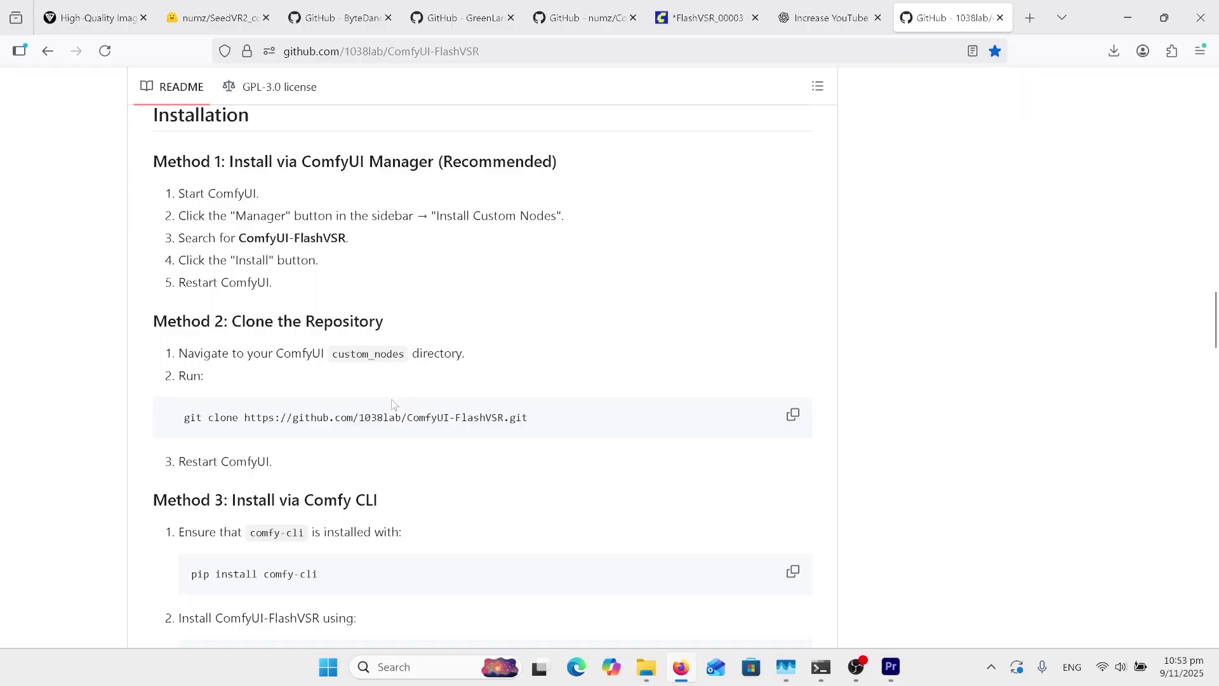
{"action": "scroll", "coordinate": [398, 401], "scroll_direction": "down", "scroll_amount": 1}
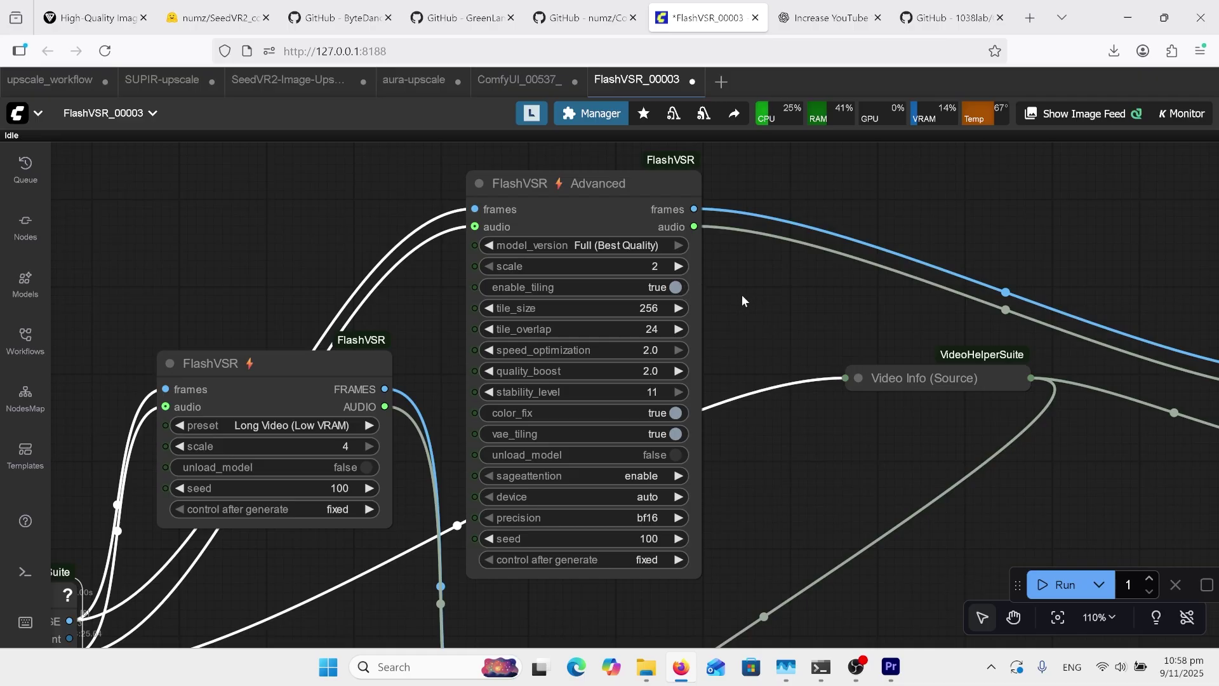
Step: Zoom the FlashVSR workflow out to 56% and move the lower Video Combine node up-left
{"action": "scroll", "coordinate": [821, 455], "scroll_direction": "down", "scroll_amount": 7}
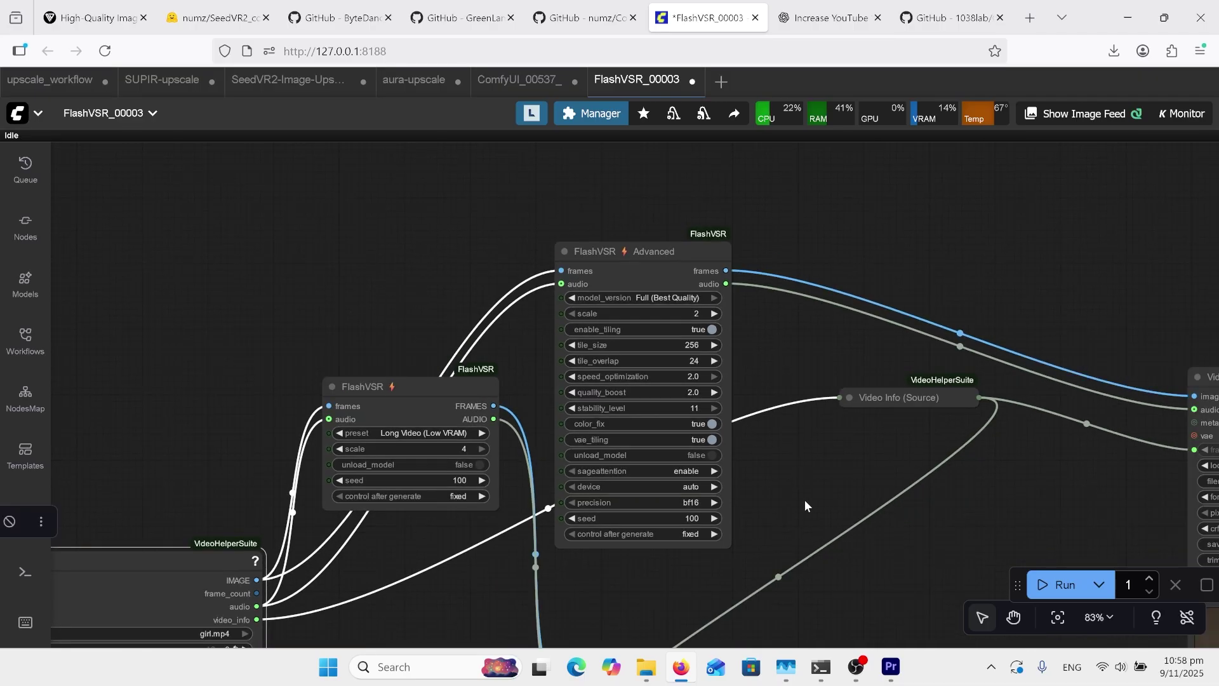
{"action": "scroll", "coordinate": [674, 268], "scroll_direction": "down", "scroll_amount": 3}
{"action": "left_click_drag", "start_coordinate": [836, 383], "coordinate": [698, 279]}
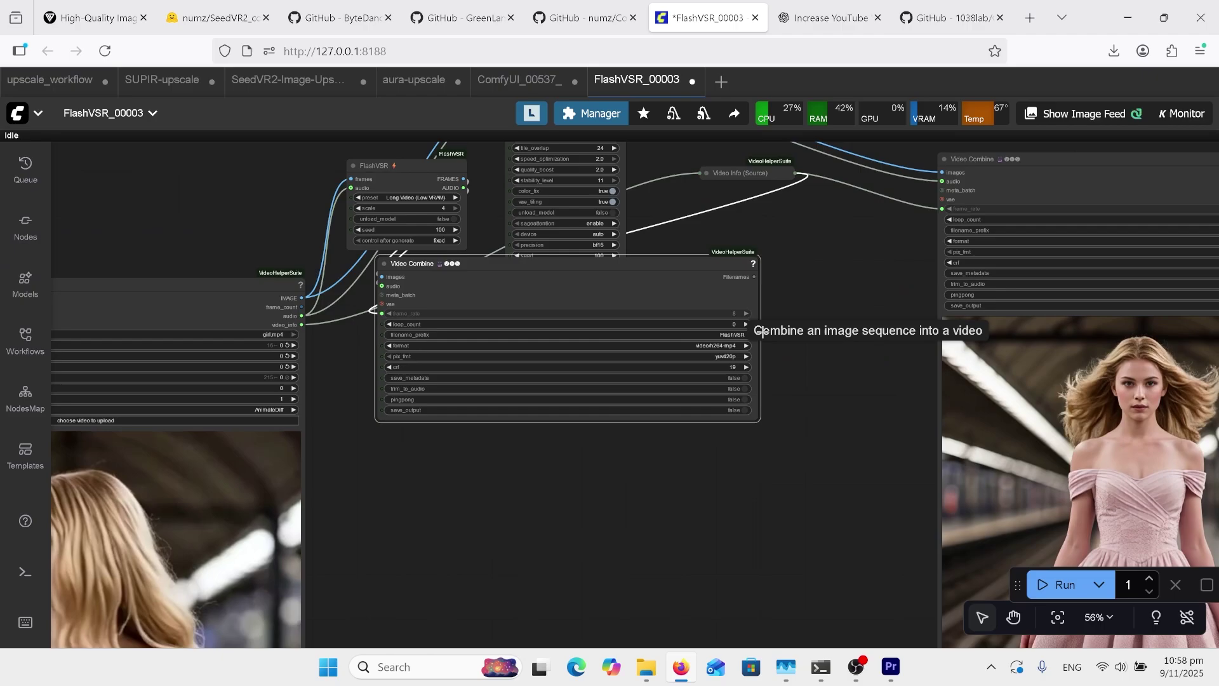
{"action": "scroll", "coordinate": [771, 375], "scroll_direction": "right", "scroll_amount": 10}
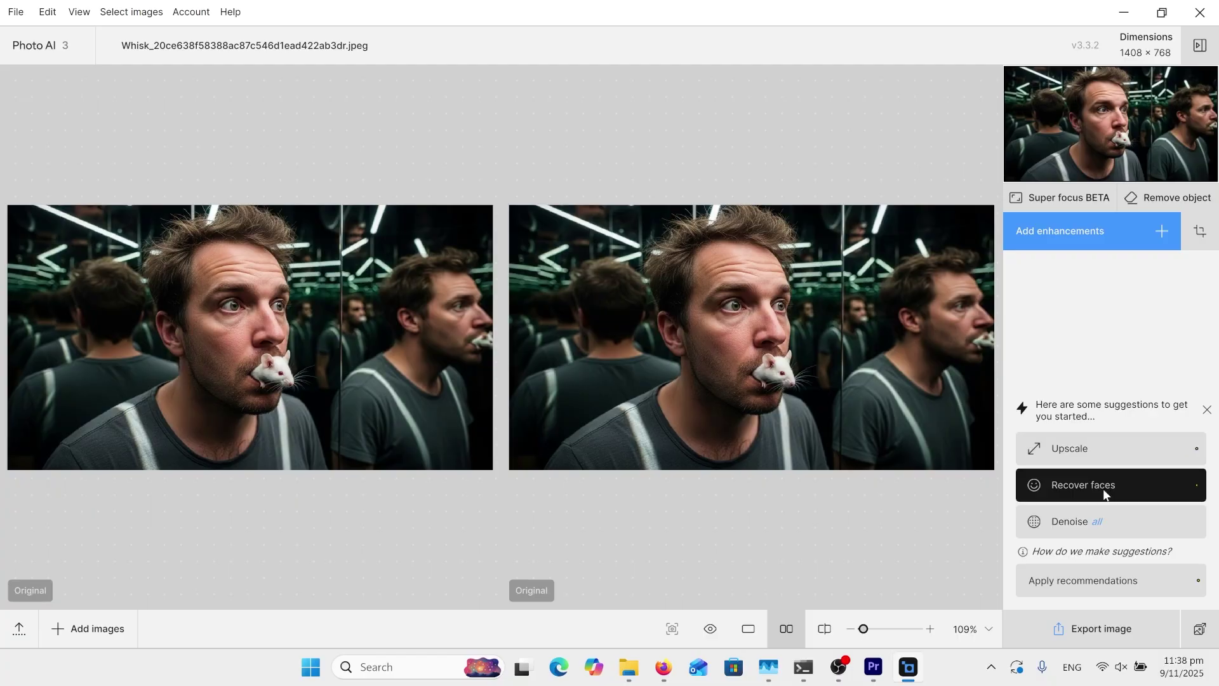
Step: Review the Add enhancements list for the mouse photo, then close it without adding anything
{"action": "left_click", "coordinate": [1162, 232]}
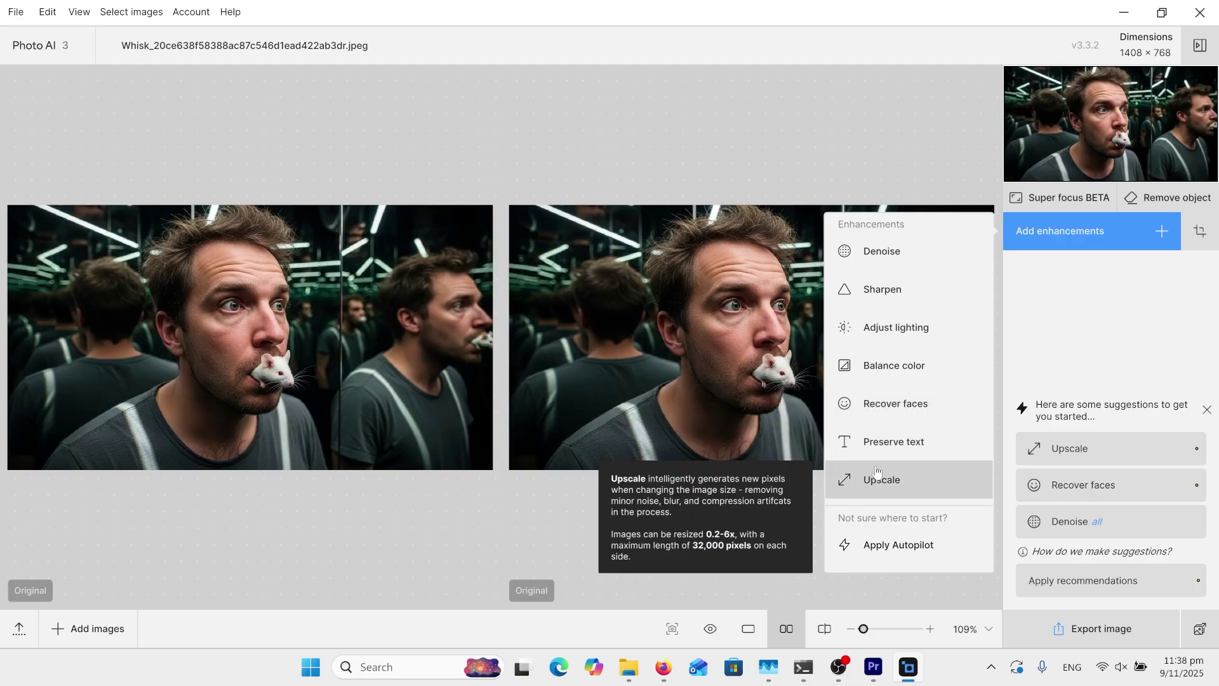
{"action": "left_click", "coordinate": [842, 103]}
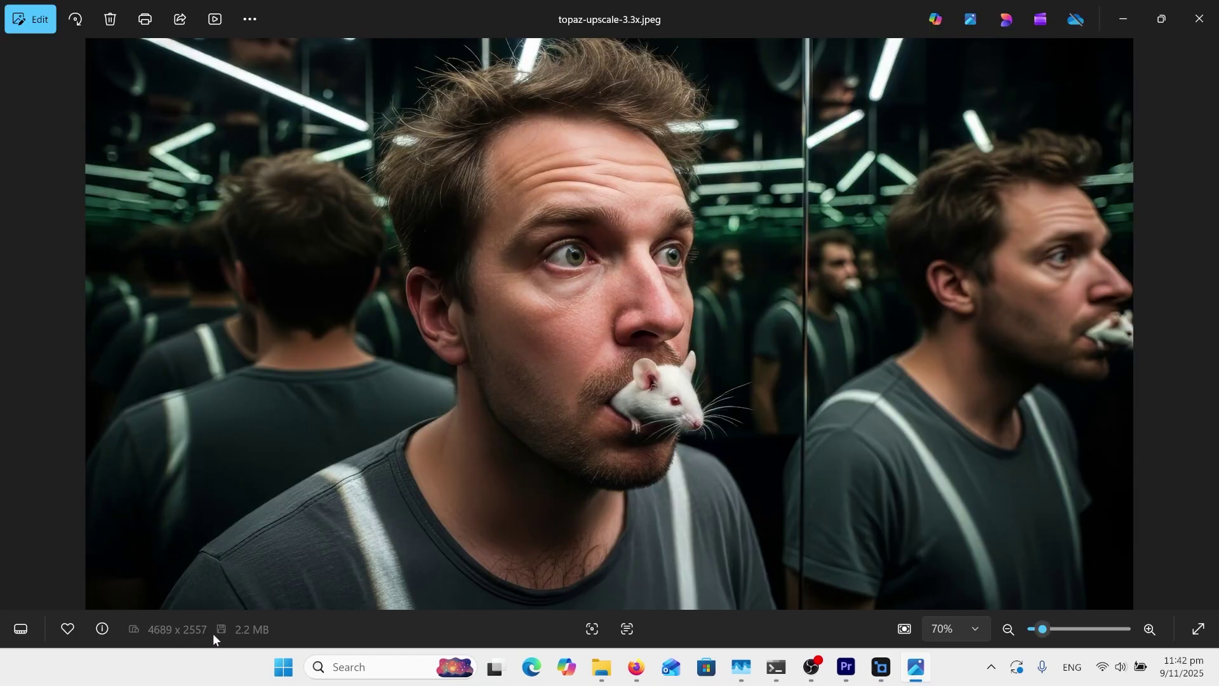
Step: Zoom into the upscaled photo and pan across the man's face and hairline
{"action": "scroll", "coordinate": [407, 491], "scroll_direction": "up", "scroll_amount": 2}
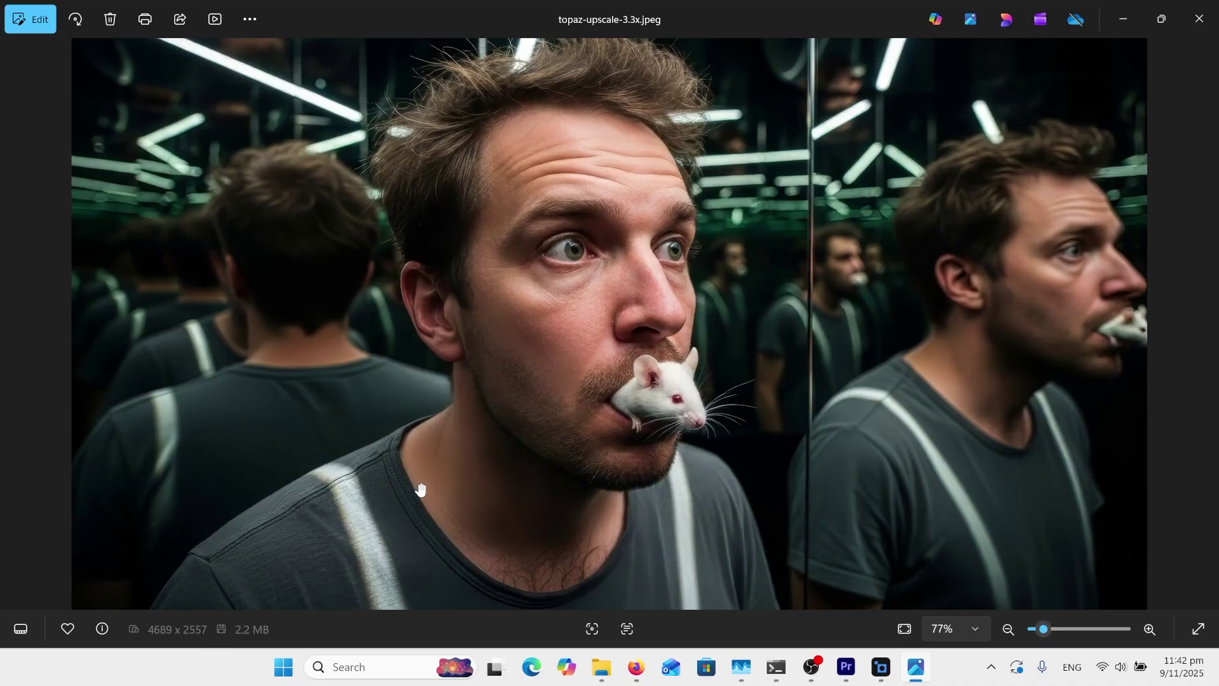
{"action": "left_click_drag", "start_coordinate": [463, 409], "coordinate": [460, 433]}
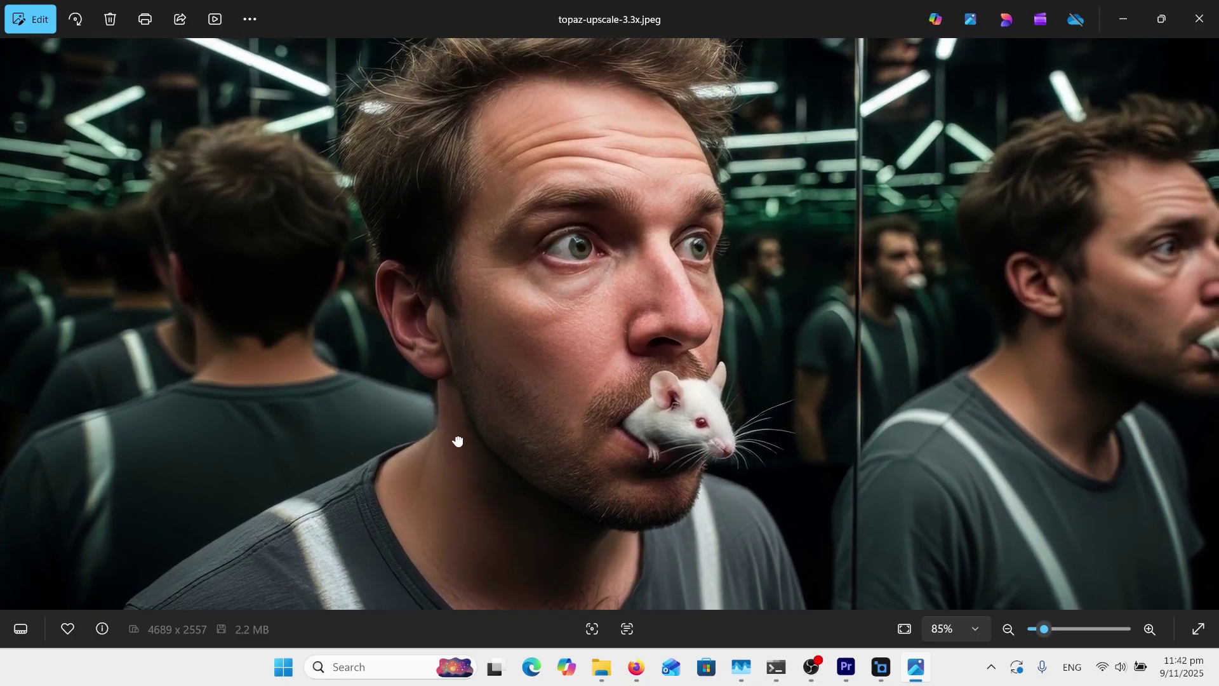
{"action": "scroll", "coordinate": [454, 445], "scroll_direction": "up", "scroll_amount": 1}
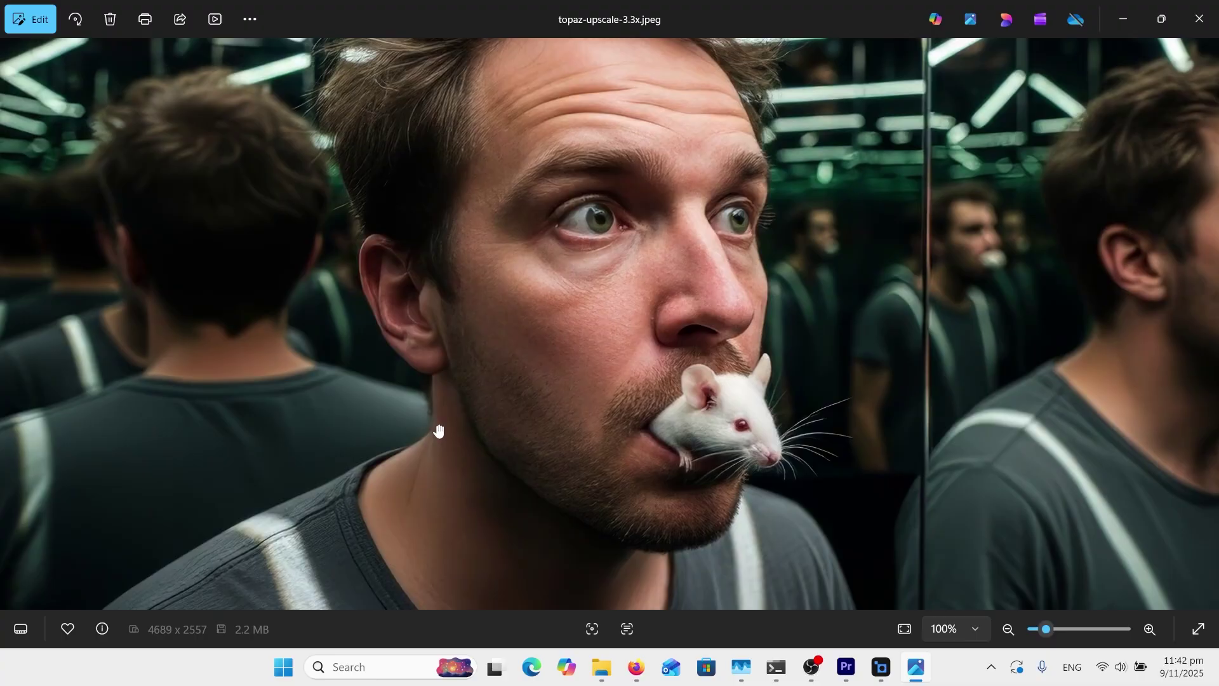
{"action": "left_click_drag", "start_coordinate": [443, 408], "coordinate": [449, 469]}
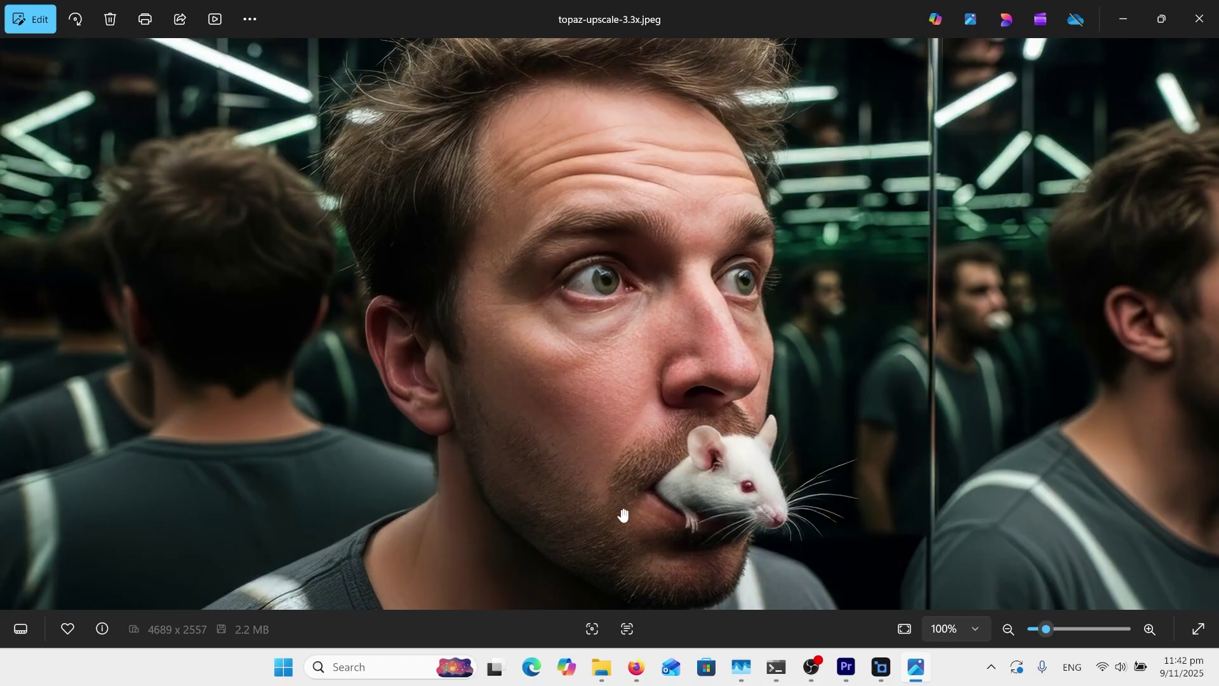
{"action": "left_click_drag", "start_coordinate": [463, 184], "coordinate": [365, 162]}
Step: Inspect the man's nose and eyes at up to 285% zoom
{"action": "scroll", "coordinate": [445, 286], "scroll_direction": "down", "scroll_amount": 1}
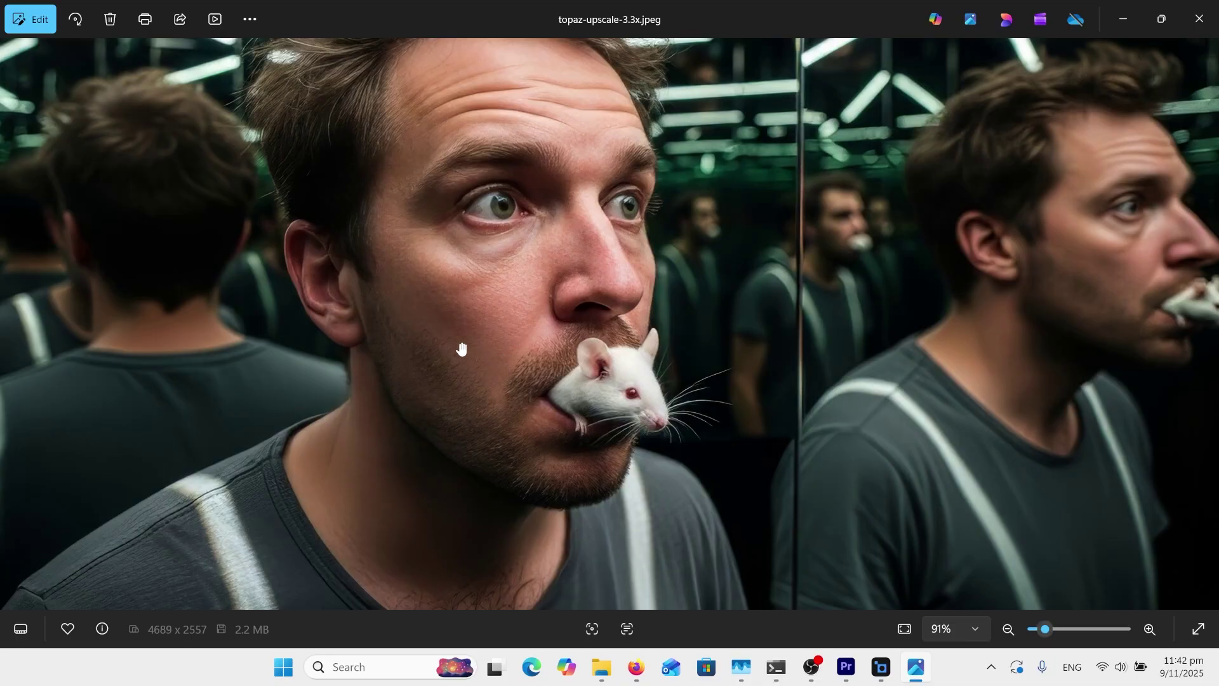
{"action": "scroll", "coordinate": [462, 348], "scroll_direction": "down", "scroll_amount": 1}
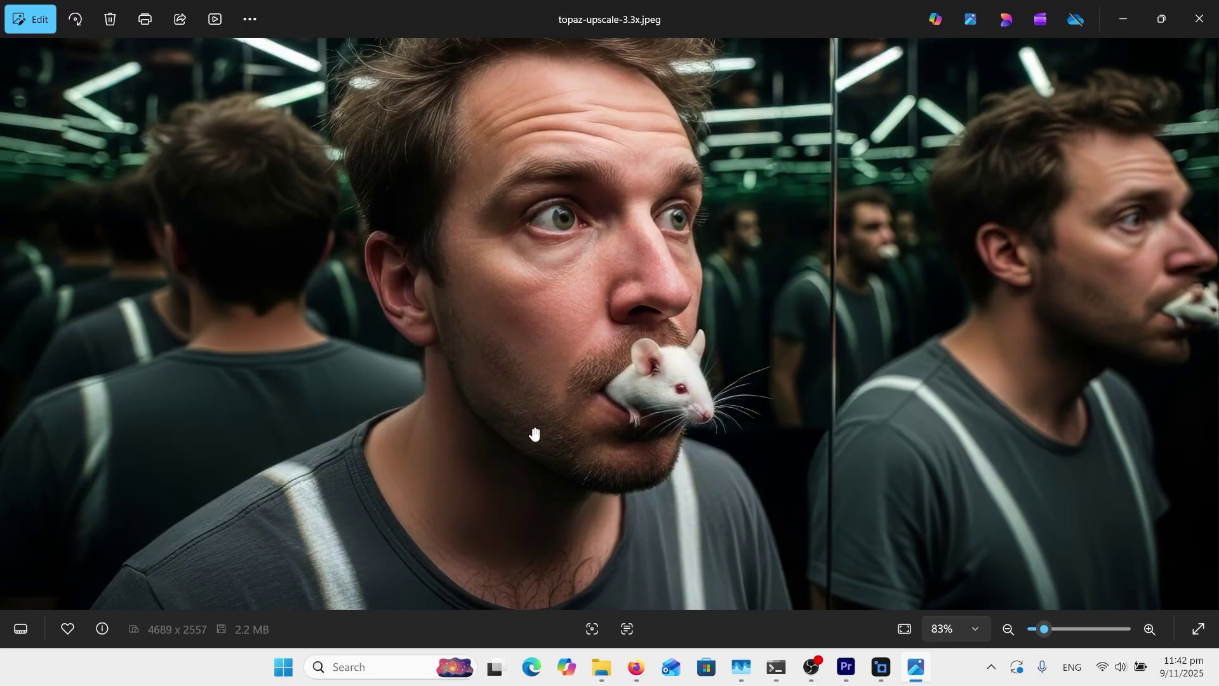
{"action": "scroll", "coordinate": [535, 435], "scroll_direction": "up", "scroll_amount": 7}
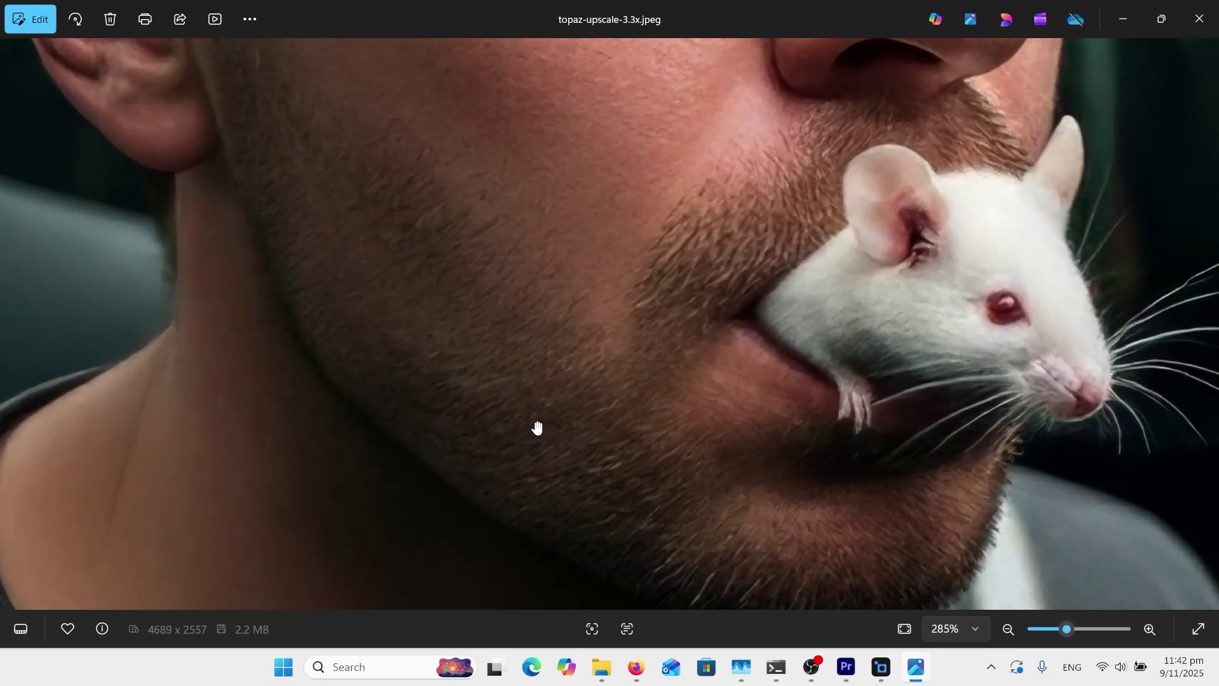
{"action": "left_click_drag", "start_coordinate": [565, 362], "coordinate": [534, 403]}
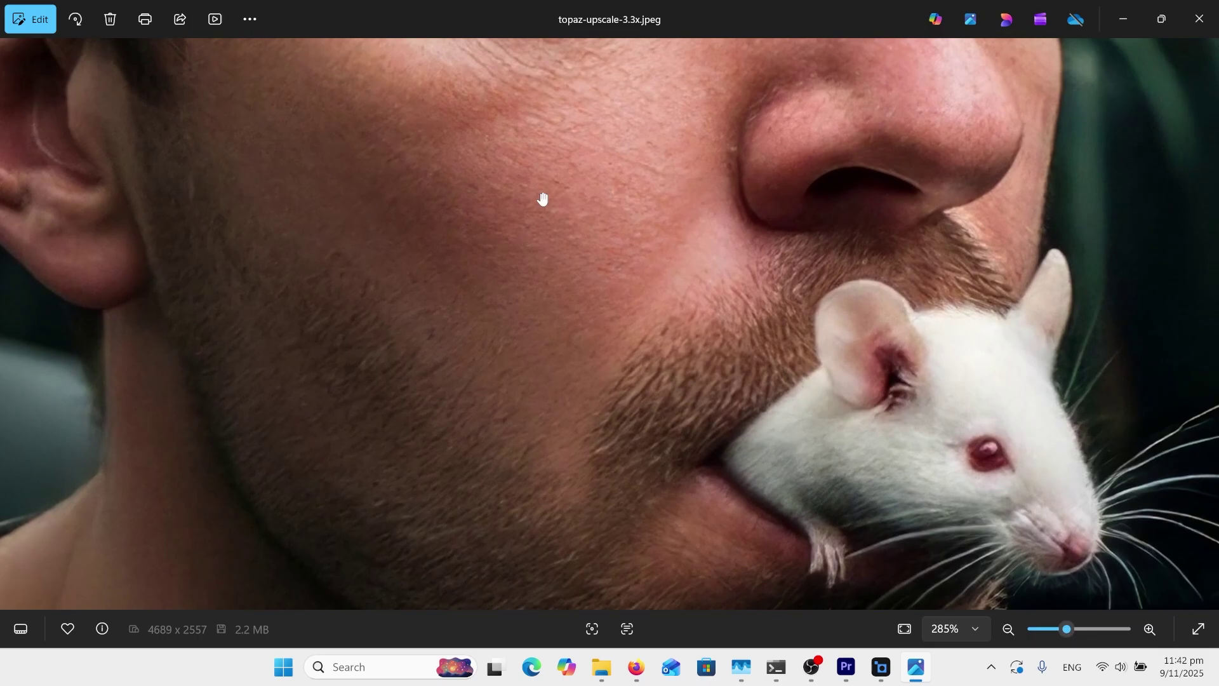
{"action": "left_click_drag", "start_coordinate": [543, 199], "coordinate": [522, 267]}
{"action": "scroll", "coordinate": [527, 310], "scroll_direction": "down", "scroll_amount": 3}
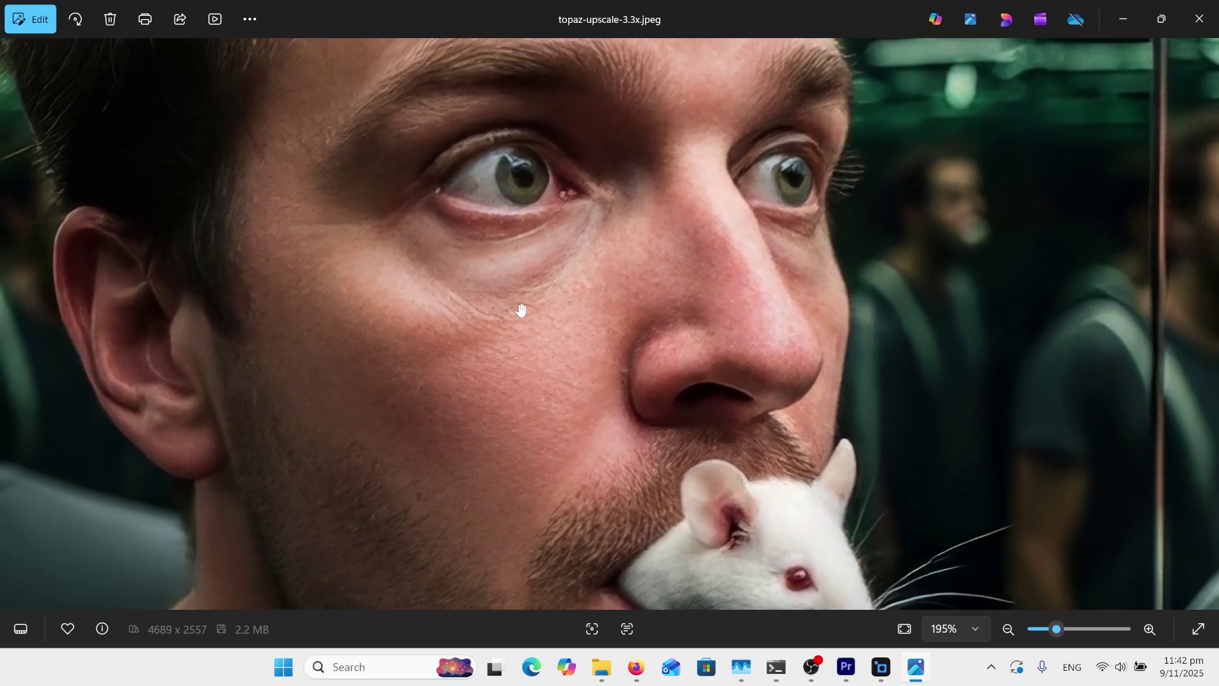
{"action": "scroll", "coordinate": [521, 310], "scroll_direction": "down", "scroll_amount": 4}
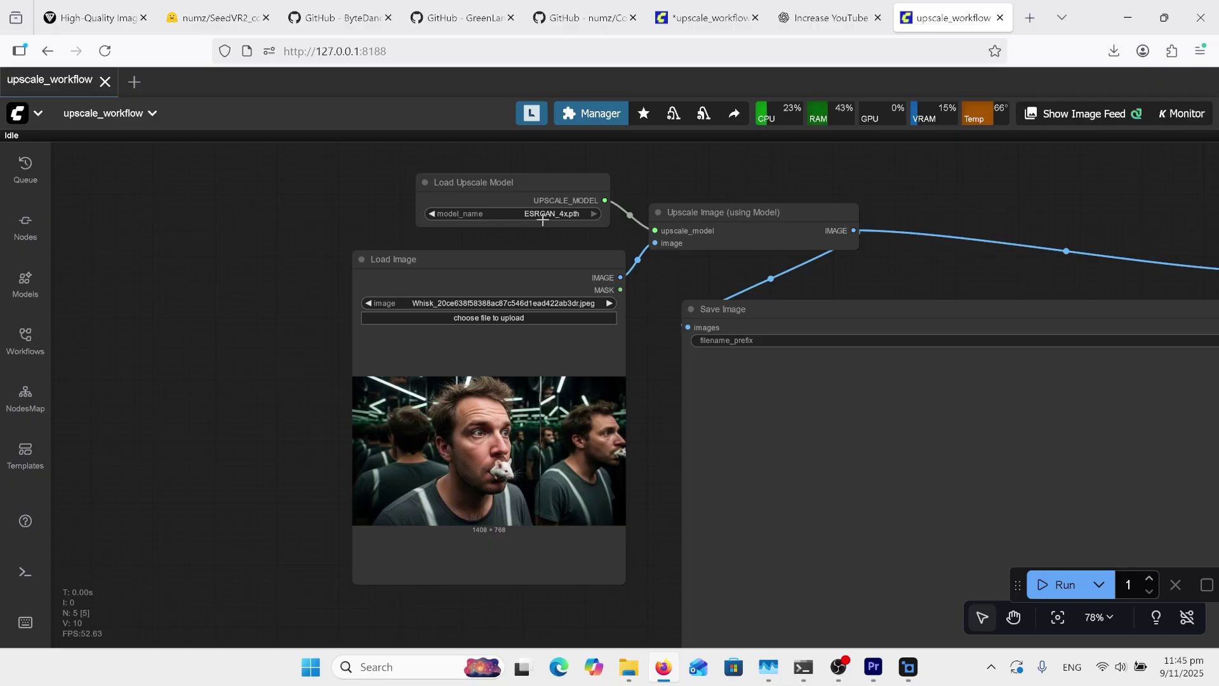
{"action": "left_click_drag", "start_coordinate": [51, 80], "coordinate": [38, 117]}
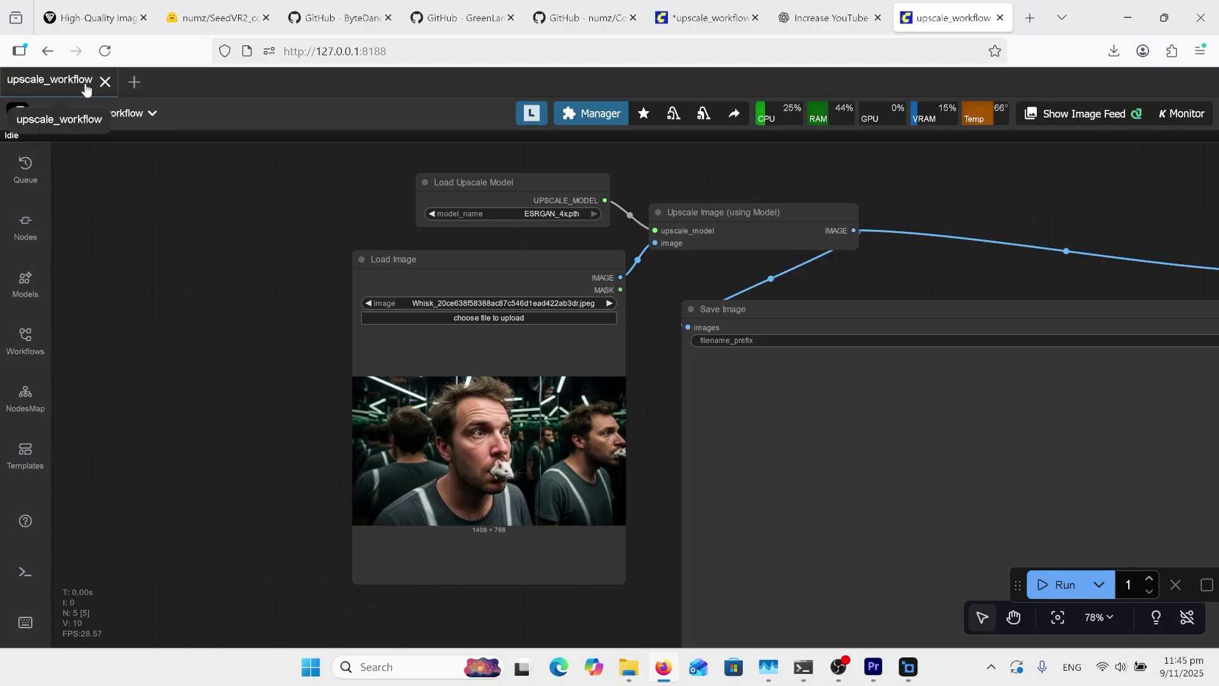
{"action": "left_click", "coordinate": [490, 215]}
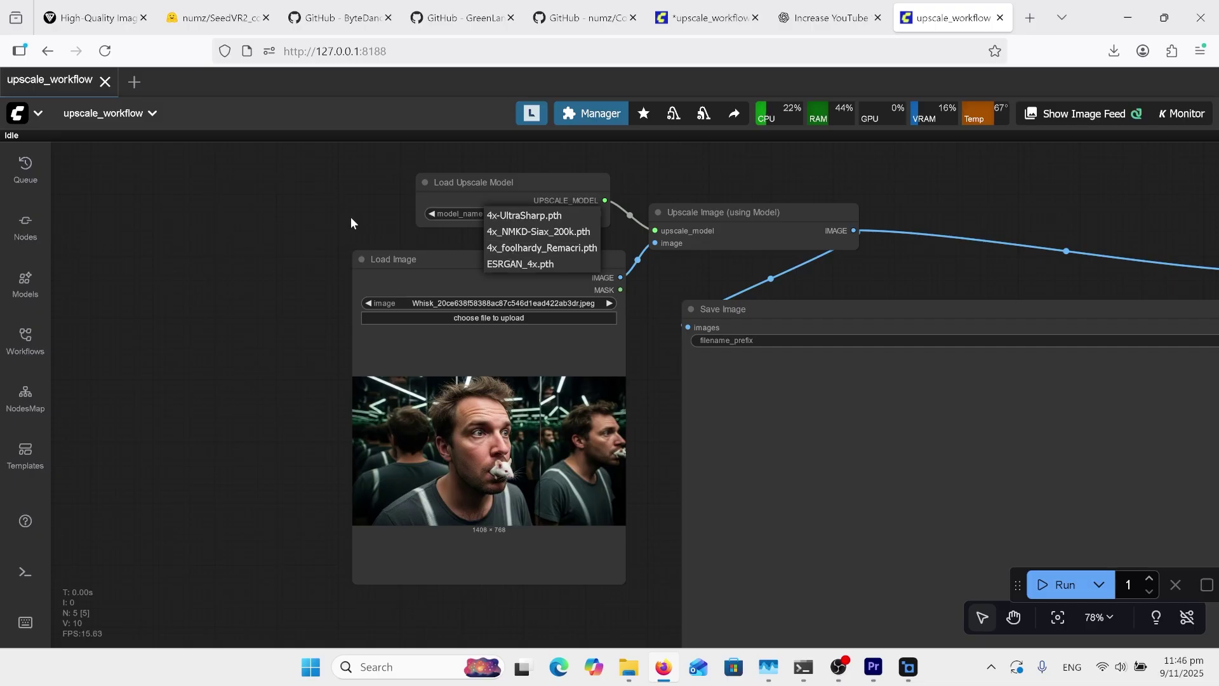
{"action": "left_click", "coordinate": [378, 217]}
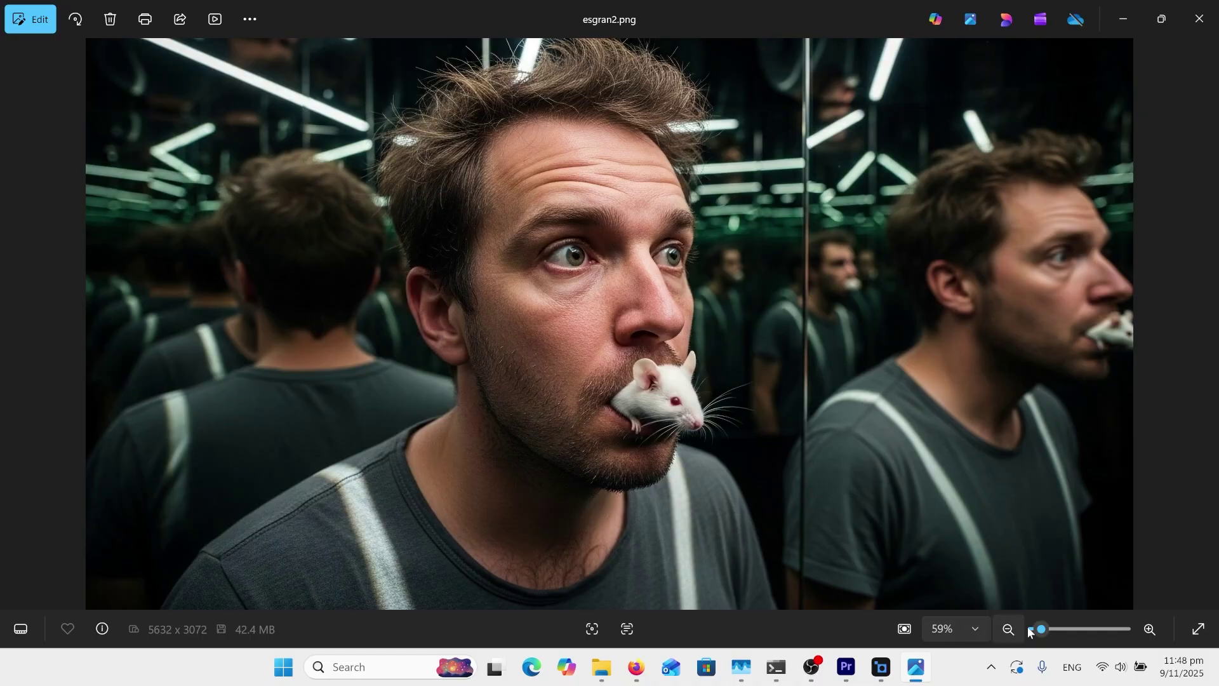
Step: Enlarge esrgan.png and centre the view on the man's face
{"action": "left_click_drag", "start_coordinate": [1044, 629], "coordinate": [1046, 636]}
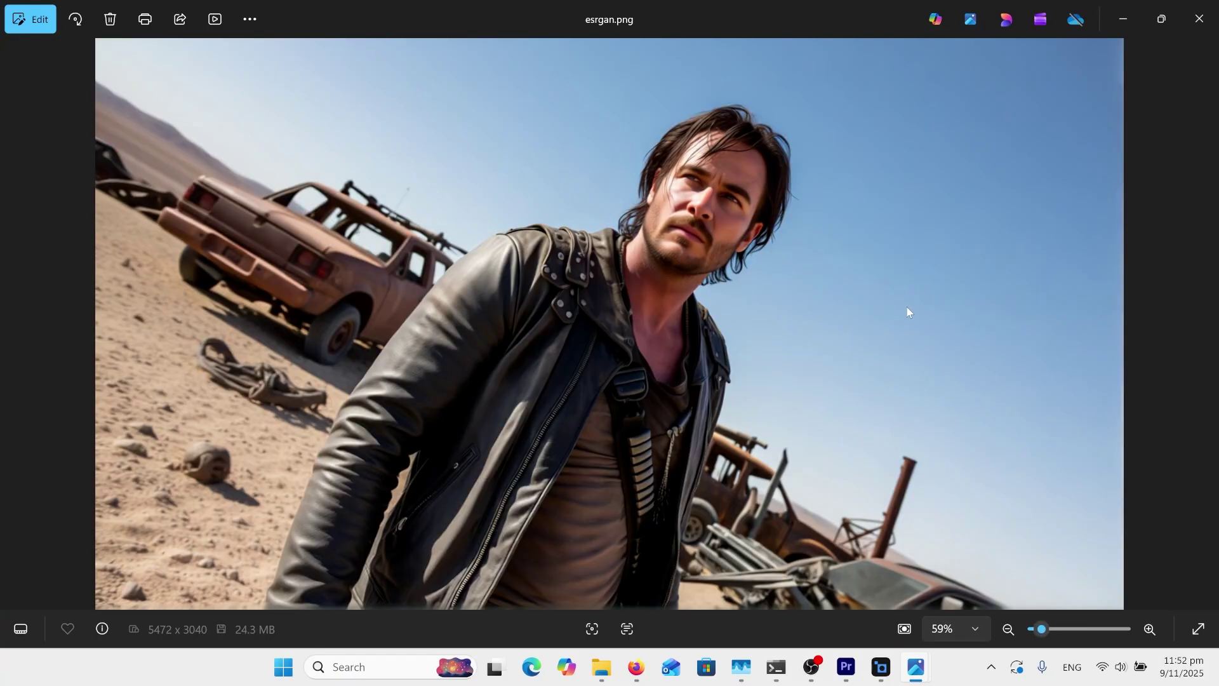
{"action": "scroll", "coordinate": [756, 216], "scroll_direction": "up", "scroll_amount": 5}
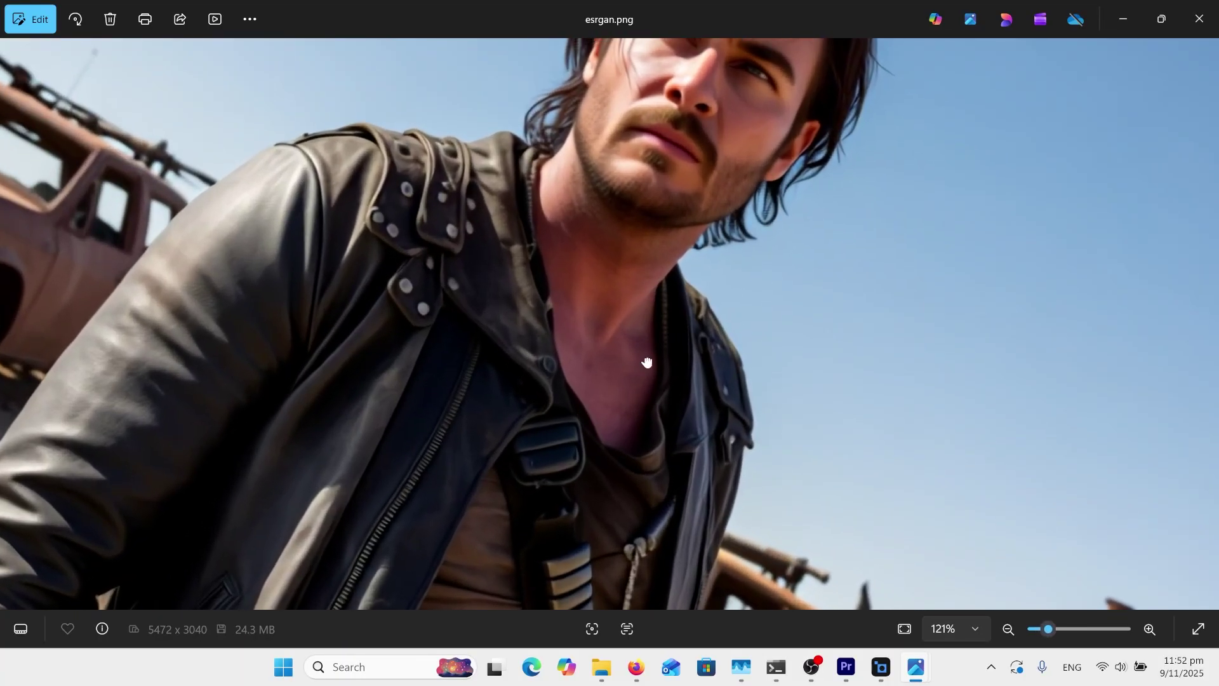
{"action": "left_click_drag", "start_coordinate": [627, 352], "coordinate": [665, 479]}
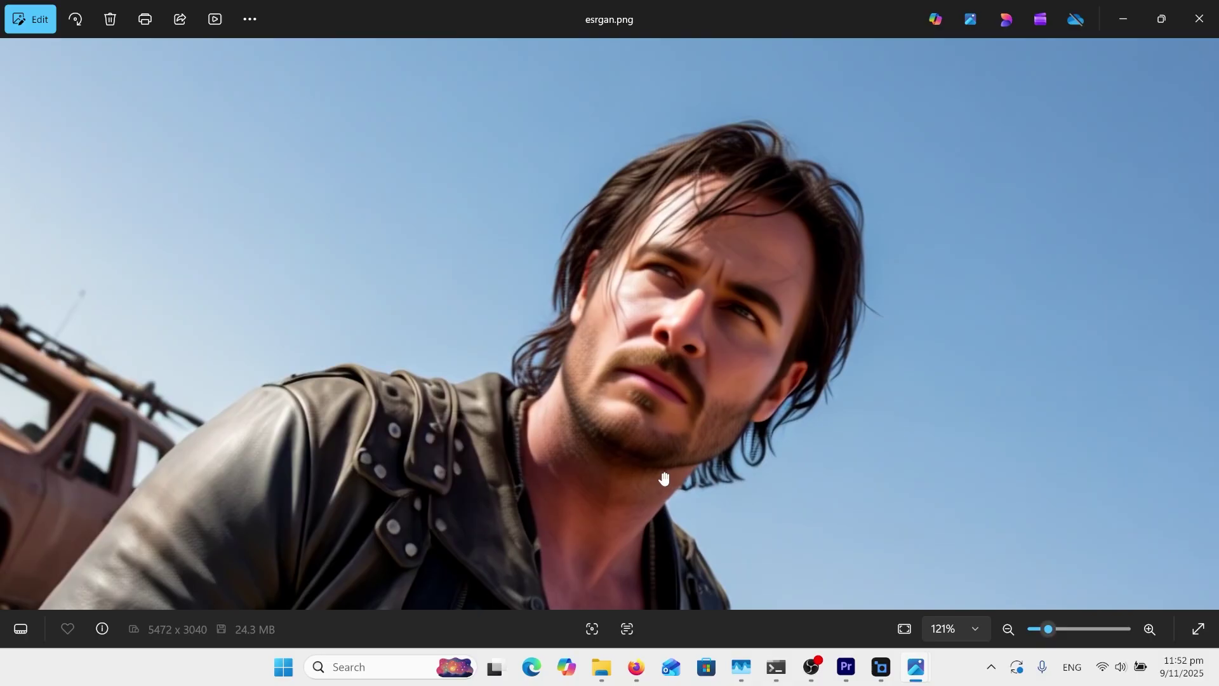
{"action": "scroll", "coordinate": [664, 480], "scroll_direction": "up", "scroll_amount": 4}
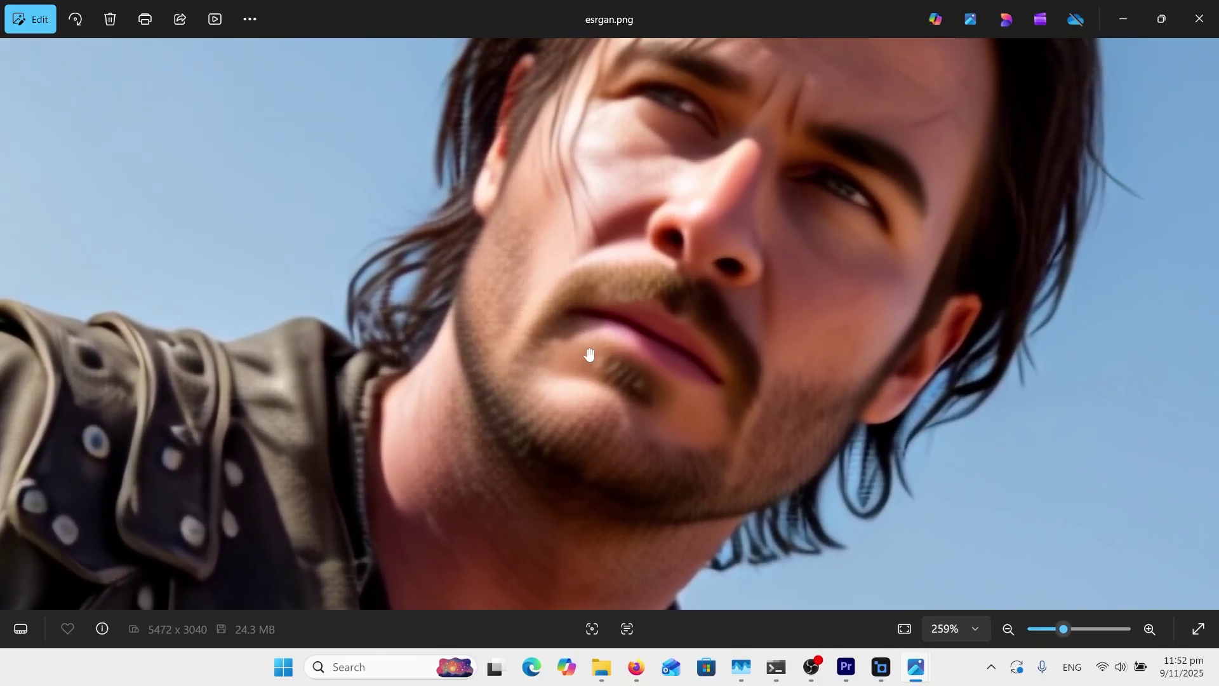
Step: Switch to the Topaz face-upscale image and zoom in on the same face
{"action": "key", "text": "Left"}
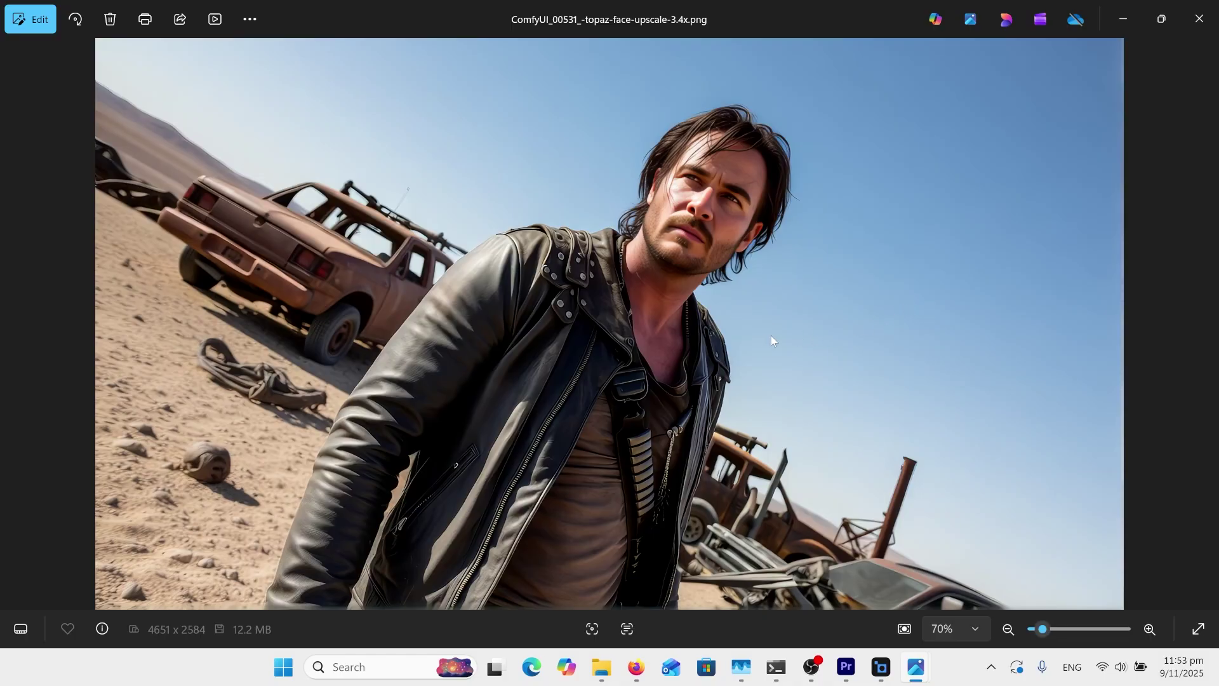
{"action": "scroll", "coordinate": [771, 340], "scroll_direction": "up", "scroll_amount": 4}
{"action": "left_click_drag", "start_coordinate": [754, 243], "coordinate": [683, 484]}
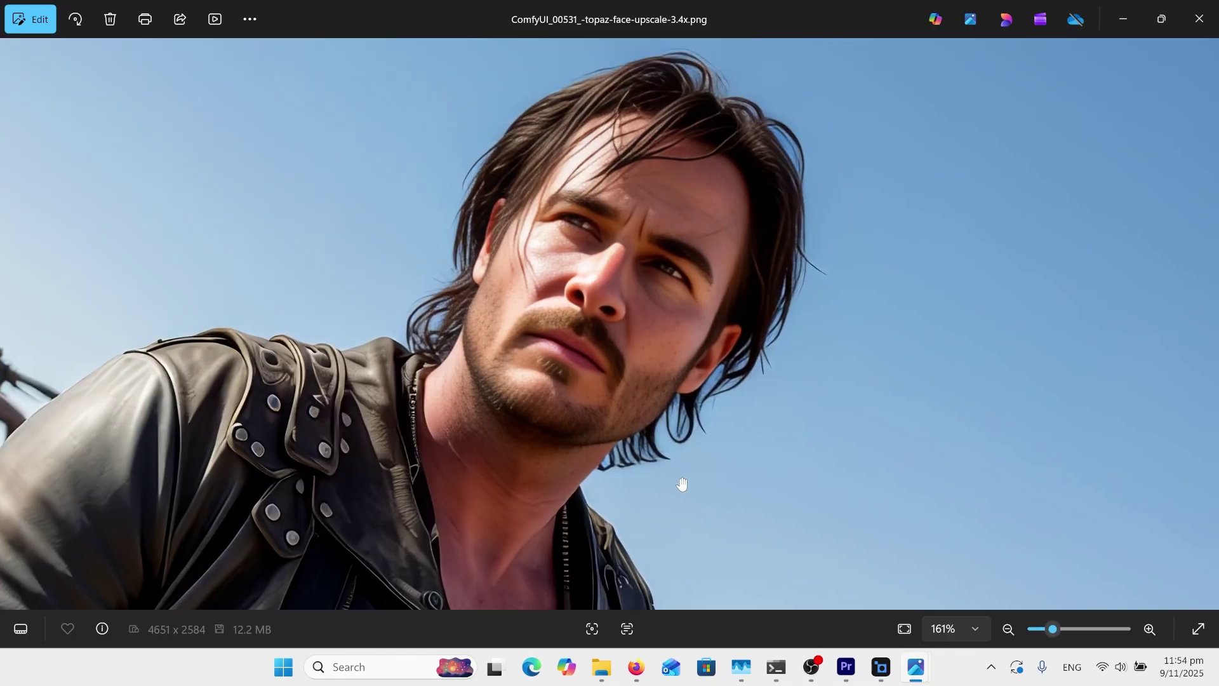
{"action": "scroll", "coordinate": [683, 485], "scroll_direction": "up", "scroll_amount": 1}
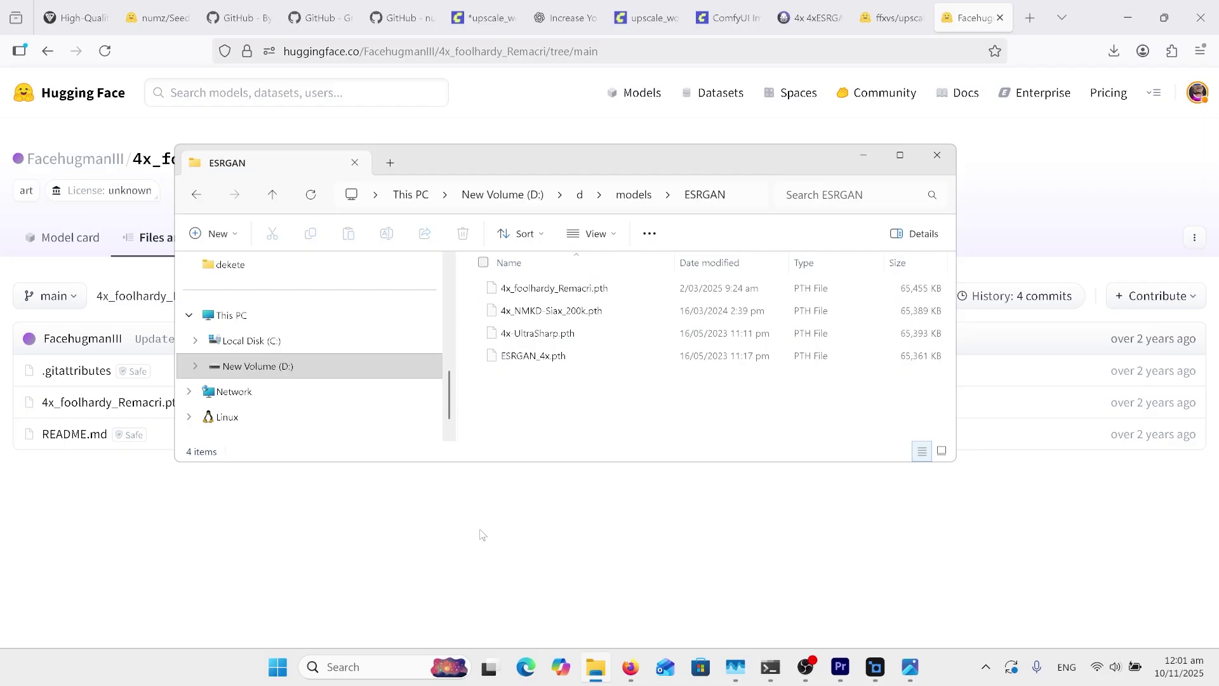
Step: Bring Firefox in front of Explorer and show the ffxvs/upscaler repository's 4x models
{"action": "left_click", "coordinate": [510, 528]}
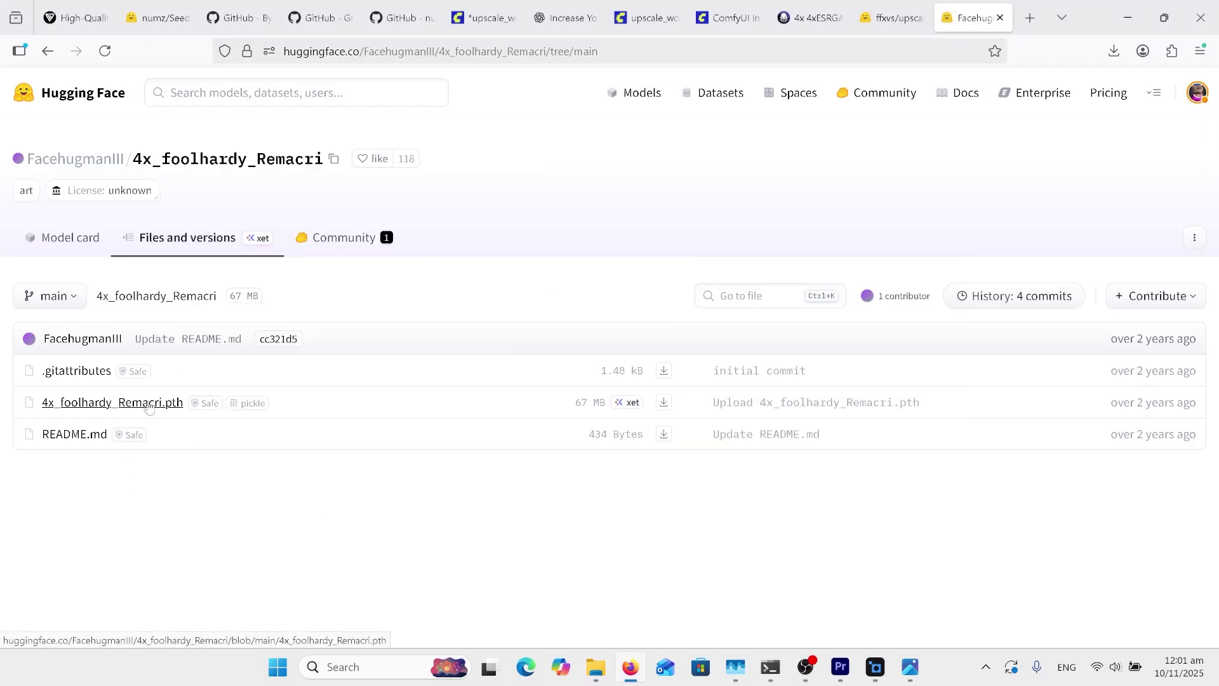
{"action": "left_click", "coordinate": [889, 18]}
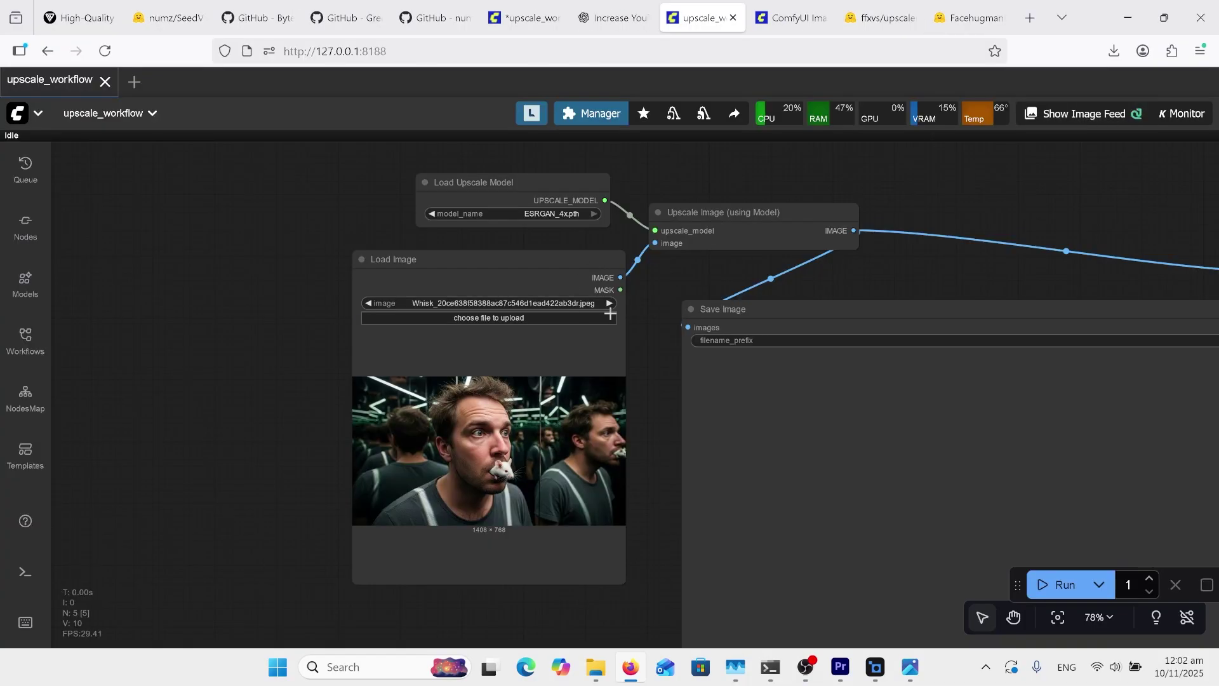
Step: Set Load Upscale Model's model_name to 4x_foolhardy_Remacri.pth
{"action": "left_click", "coordinate": [549, 214]}
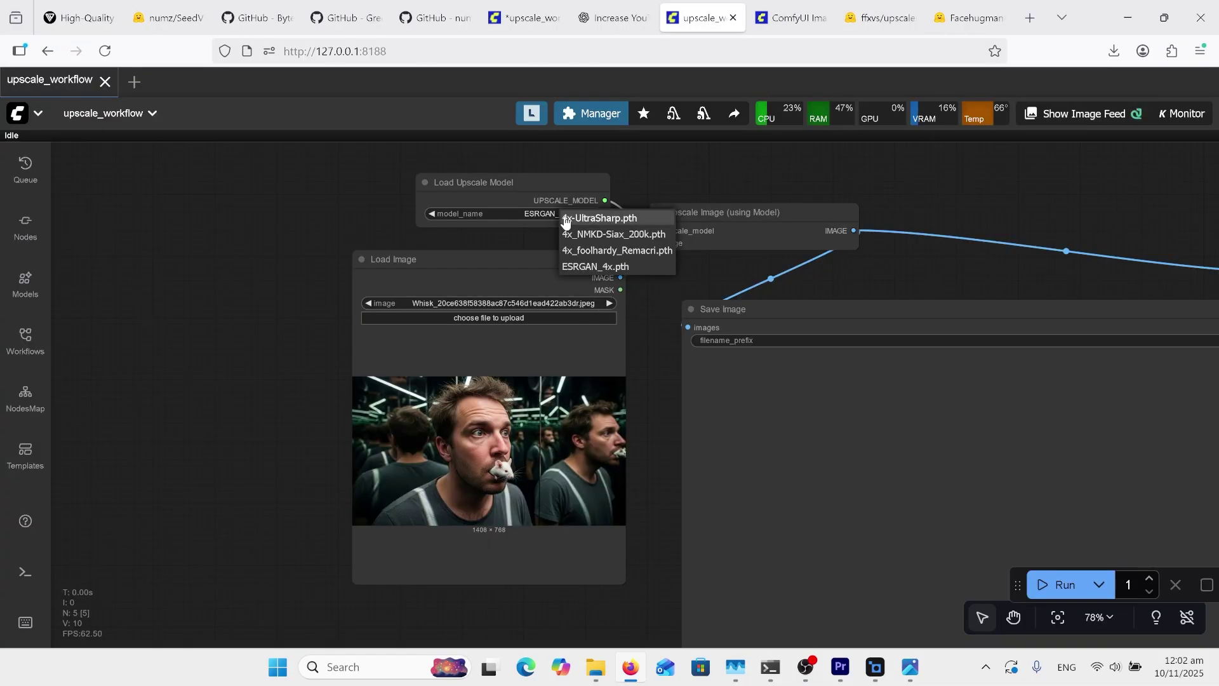
{"action": "left_click", "coordinate": [591, 250]}
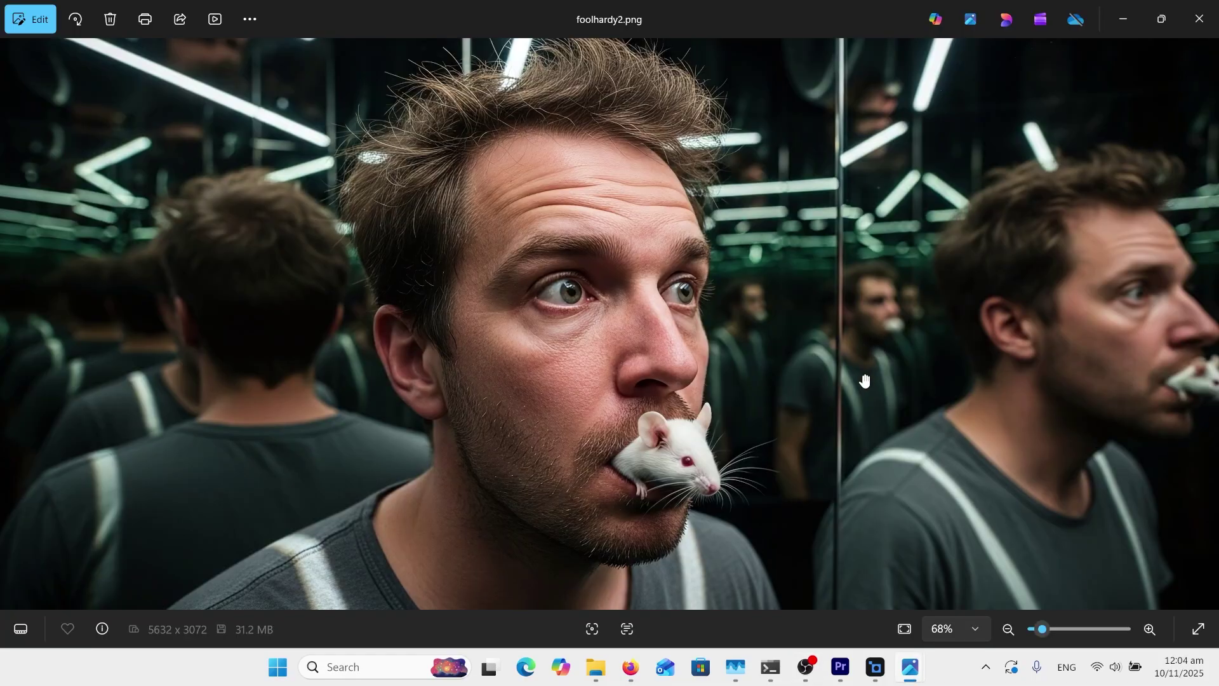
Step: Zoom into the foolhardy2.png mouse portrait to inspect its detail
{"action": "scroll", "coordinate": [773, 407], "scroll_direction": "down", "scroll_amount": 2}
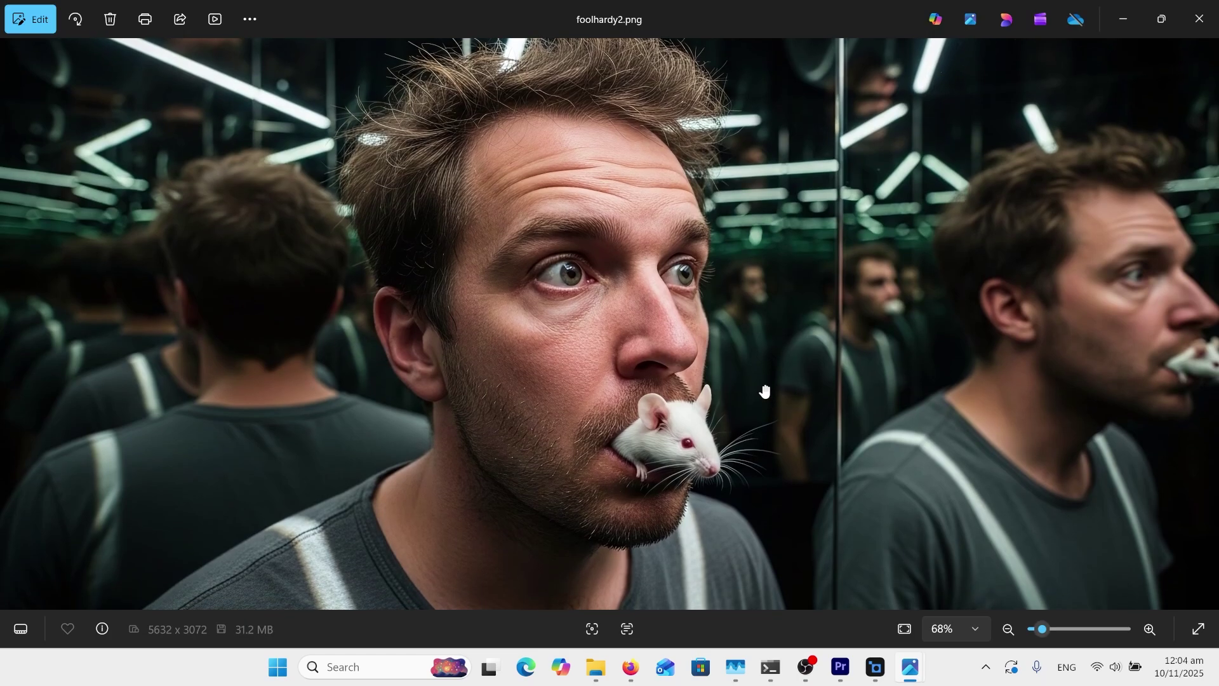
{"action": "scroll", "coordinate": [747, 380], "scroll_direction": "up", "scroll_amount": 4}
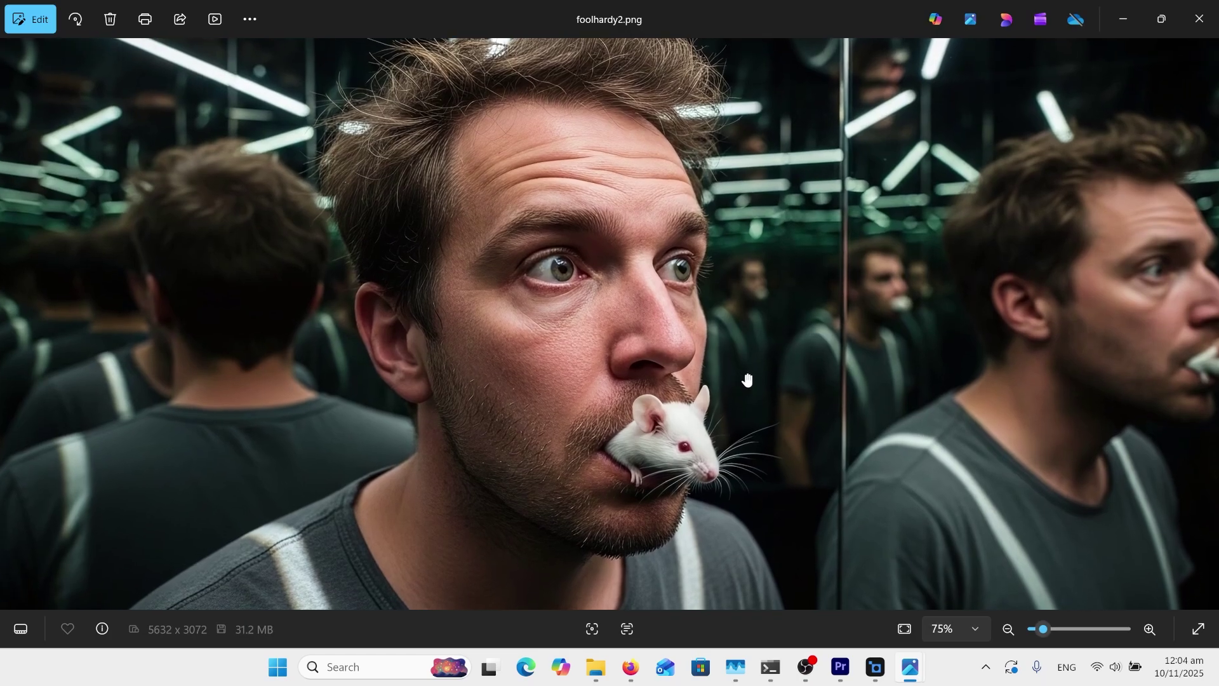
{"action": "scroll", "coordinate": [753, 383], "scroll_direction": "up", "scroll_amount": 1}
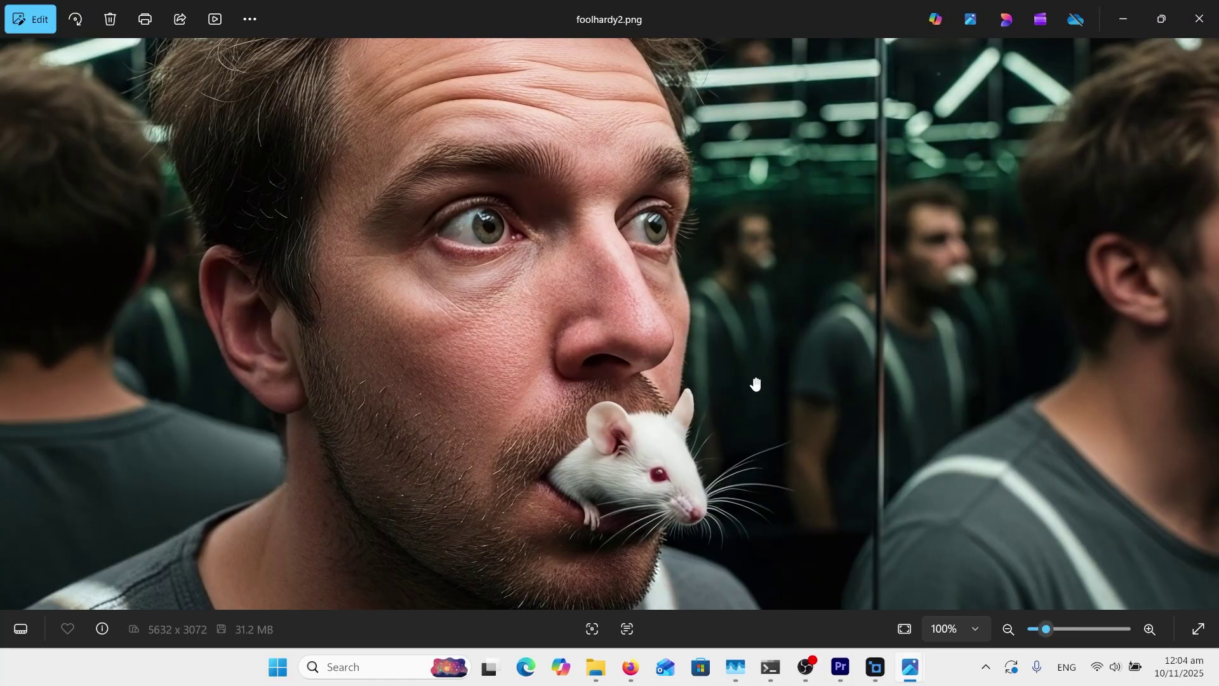
Step: Switch to the foolhardy.png desert portrait and zoom in on it
{"action": "key", "text": "Left"}
{"action": "scroll", "coordinate": [920, 356], "scroll_direction": "up", "scroll_amount": 2}
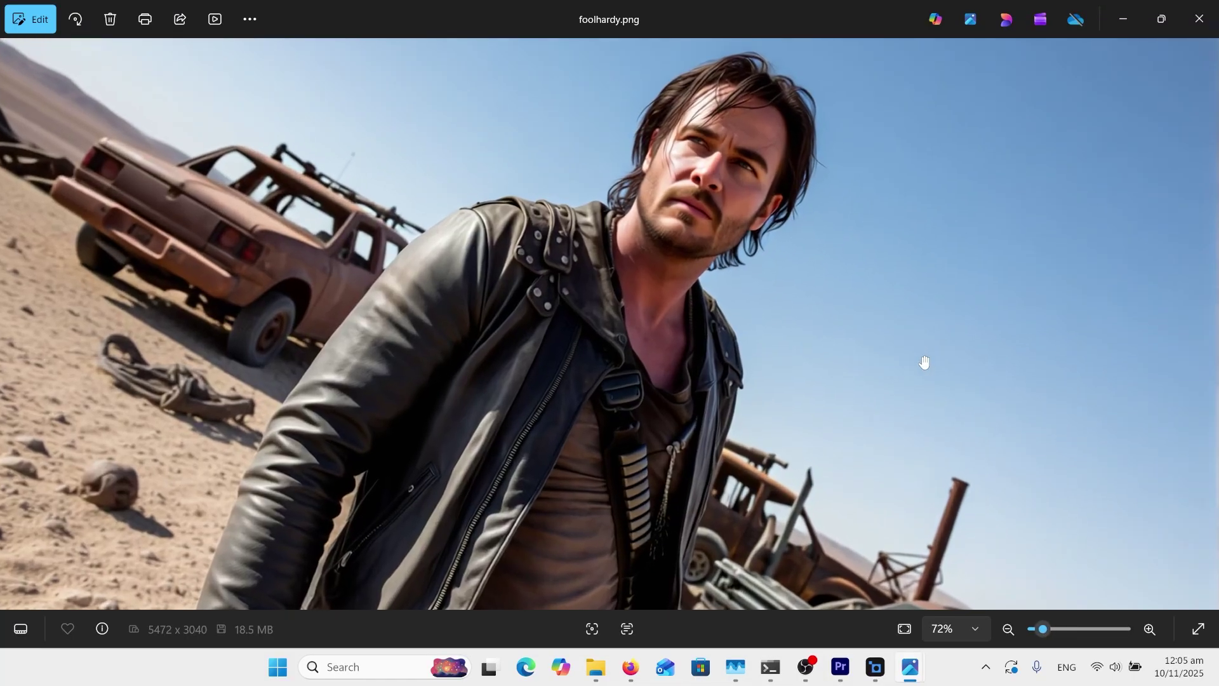
{"action": "scroll", "coordinate": [925, 362], "scroll_direction": "up", "scroll_amount": 1}
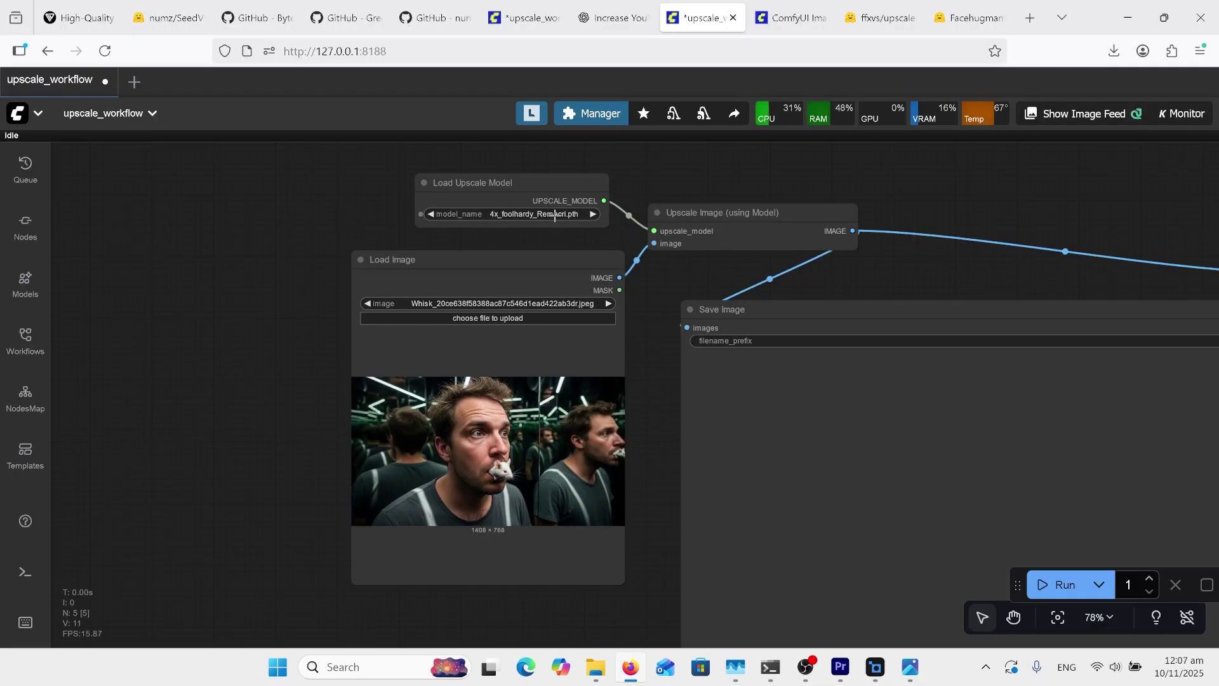
Step: Switch the upscaler to 4x-UltraSharp.pth, inspect 4xultras2.png up close, then advance to 4xultrasharp.png
{"action": "left_click", "coordinate": [553, 215]}
{"action": "left_click", "coordinate": [557, 217]}
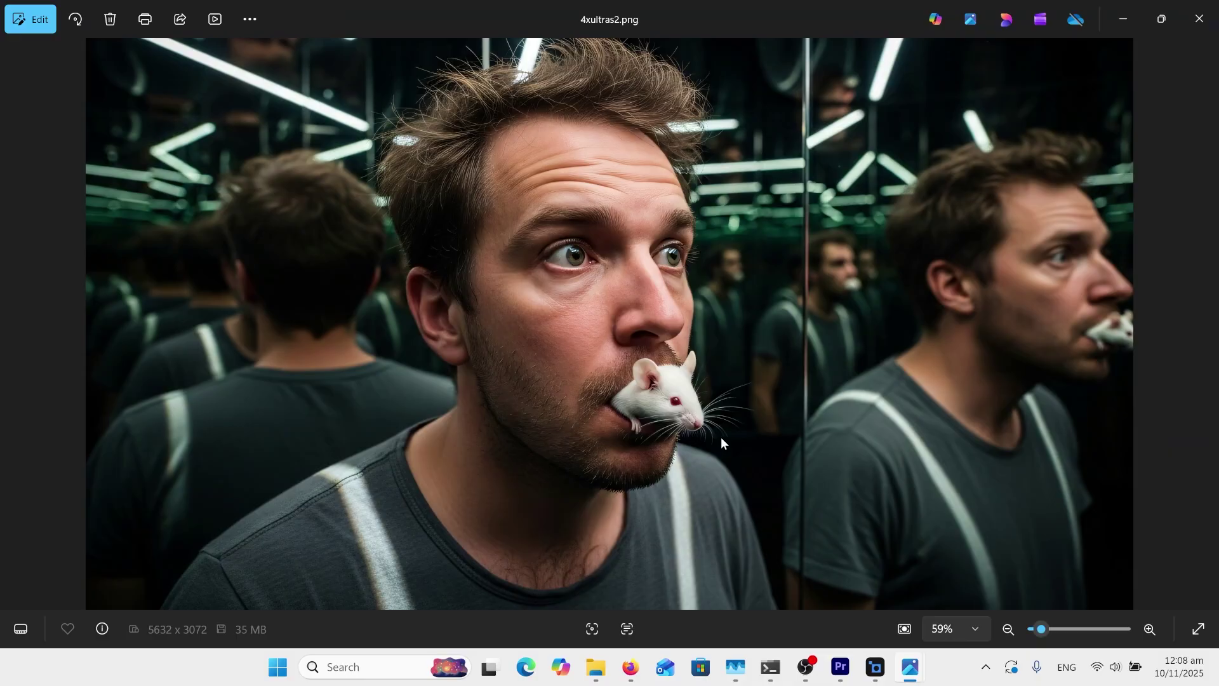
{"action": "scroll", "coordinate": [722, 437], "scroll_direction": "up", "scroll_amount": 10}
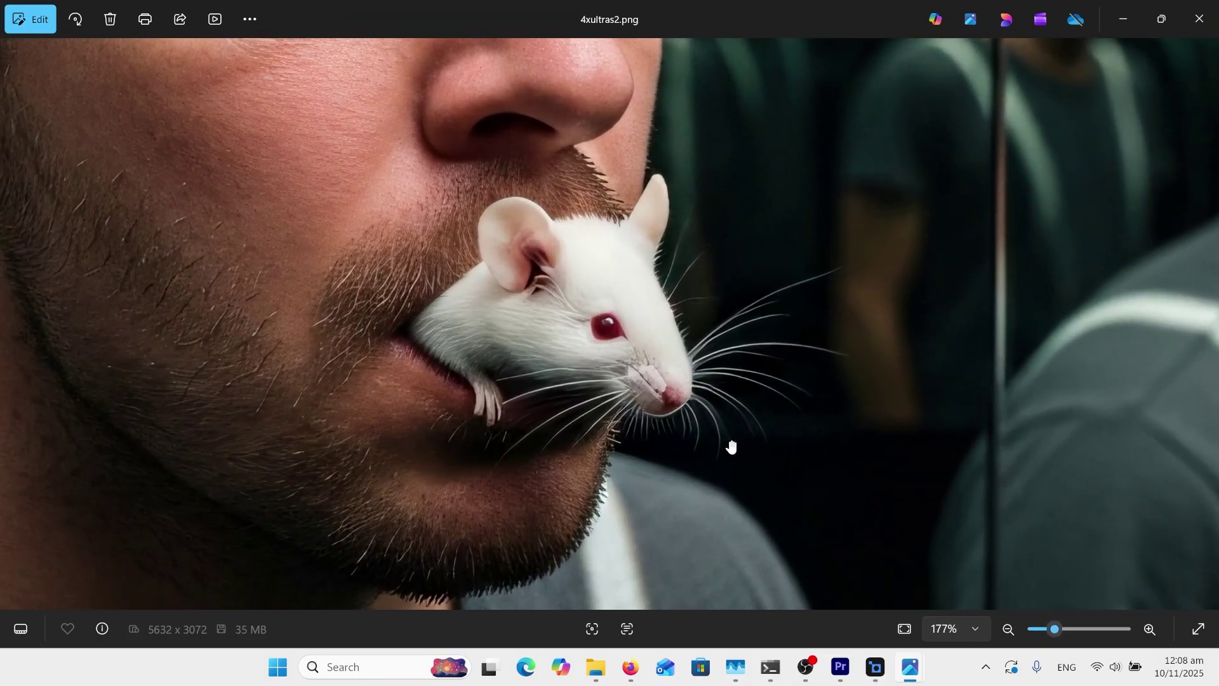
{"action": "scroll", "coordinate": [732, 446], "scroll_direction": "down", "scroll_amount": 10}
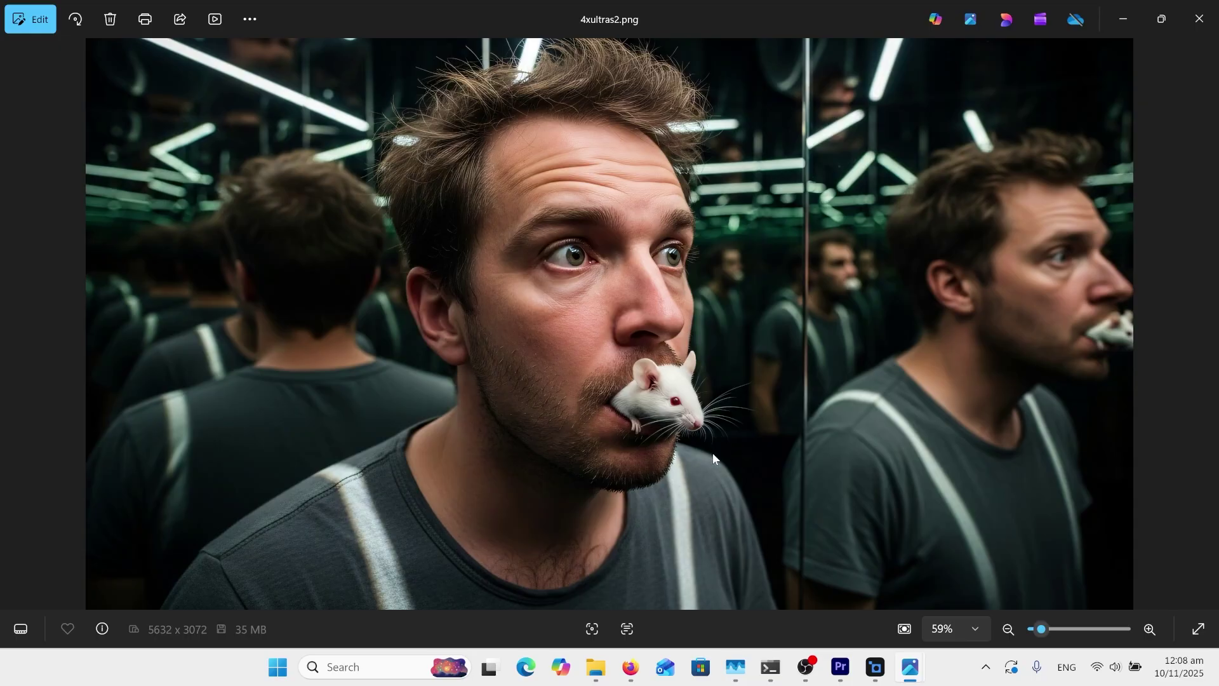
{"action": "key", "text": "Right"}
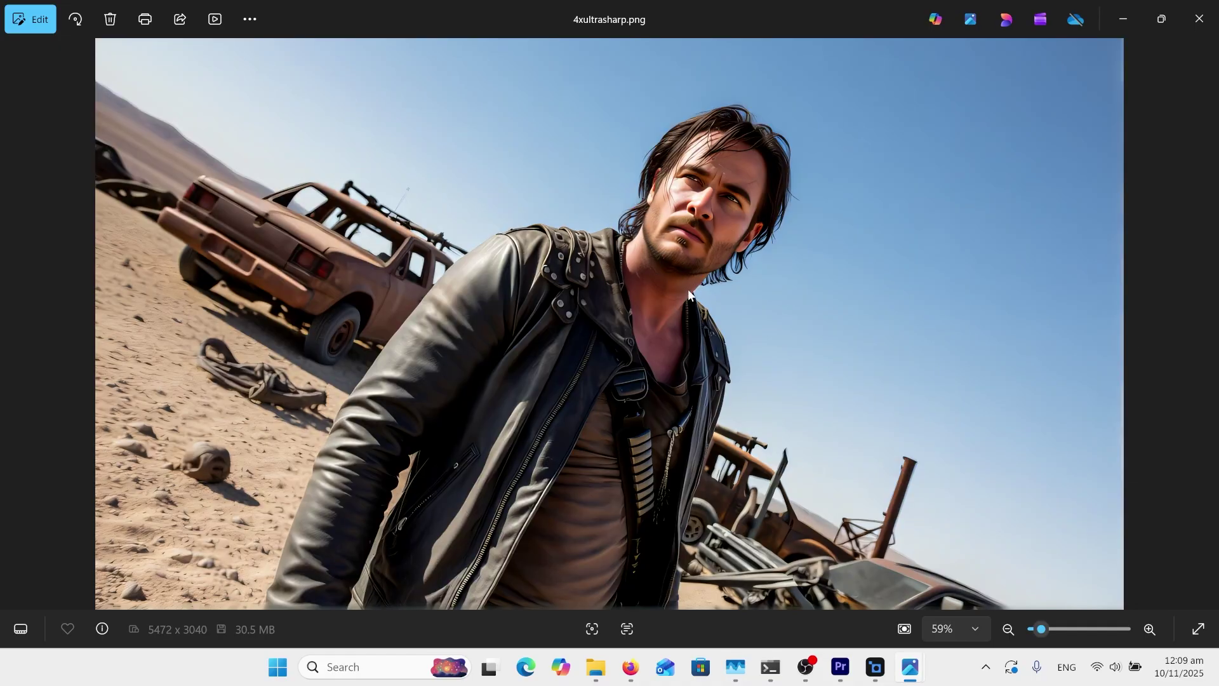
Step: Zoom into 4xultrasharp.png past 100% to examine the desert portrait's detail
{"action": "scroll", "coordinate": [691, 295], "scroll_direction": "up", "scroll_amount": 2}
{"action": "scroll", "coordinate": [691, 294], "scroll_direction": "up", "scroll_amount": 1}
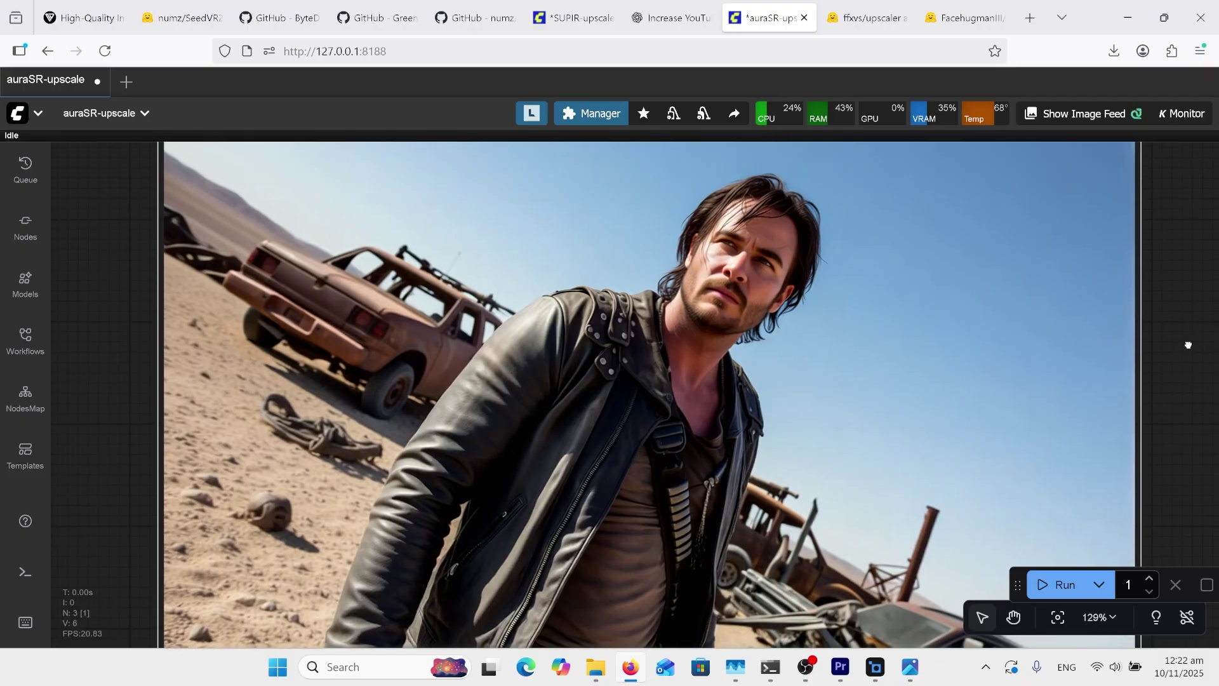
Step: Zoom and pan the AuraSR 4x desert portrait output on the ComfyUI canvas
{"action": "scroll", "coordinate": [1184, 331], "scroll_direction": "down", "scroll_amount": 1}
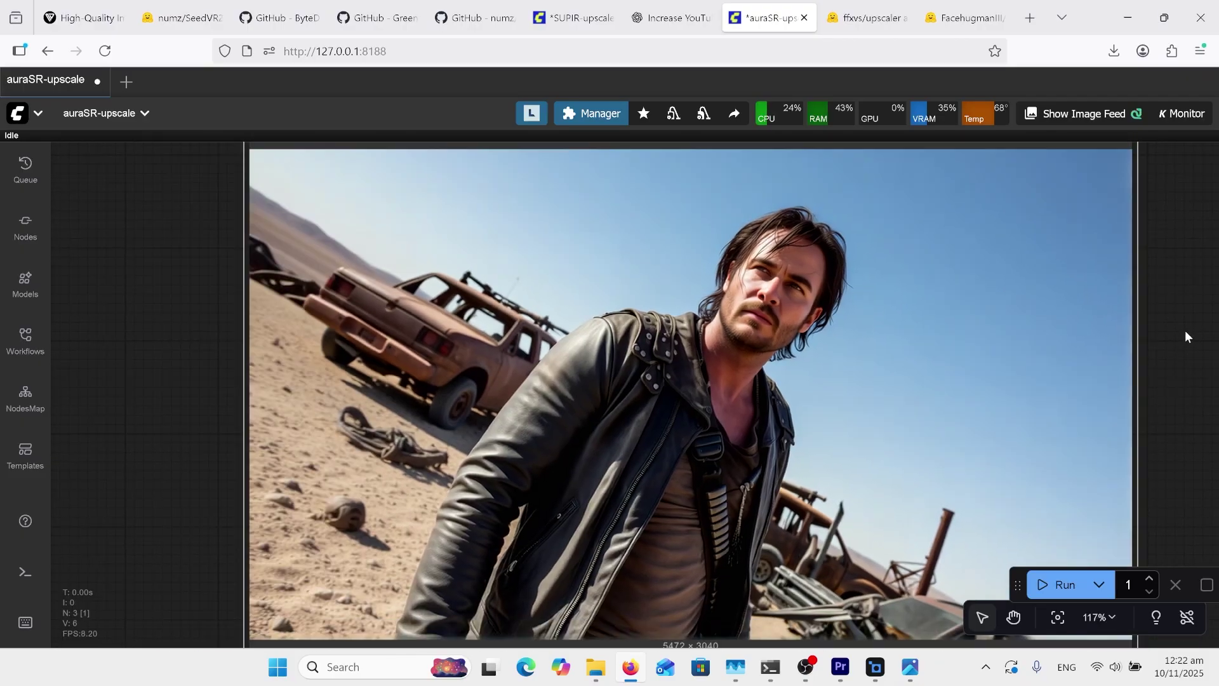
{"action": "left_click_drag", "start_coordinate": [1199, 329], "coordinate": [1089, 311]}
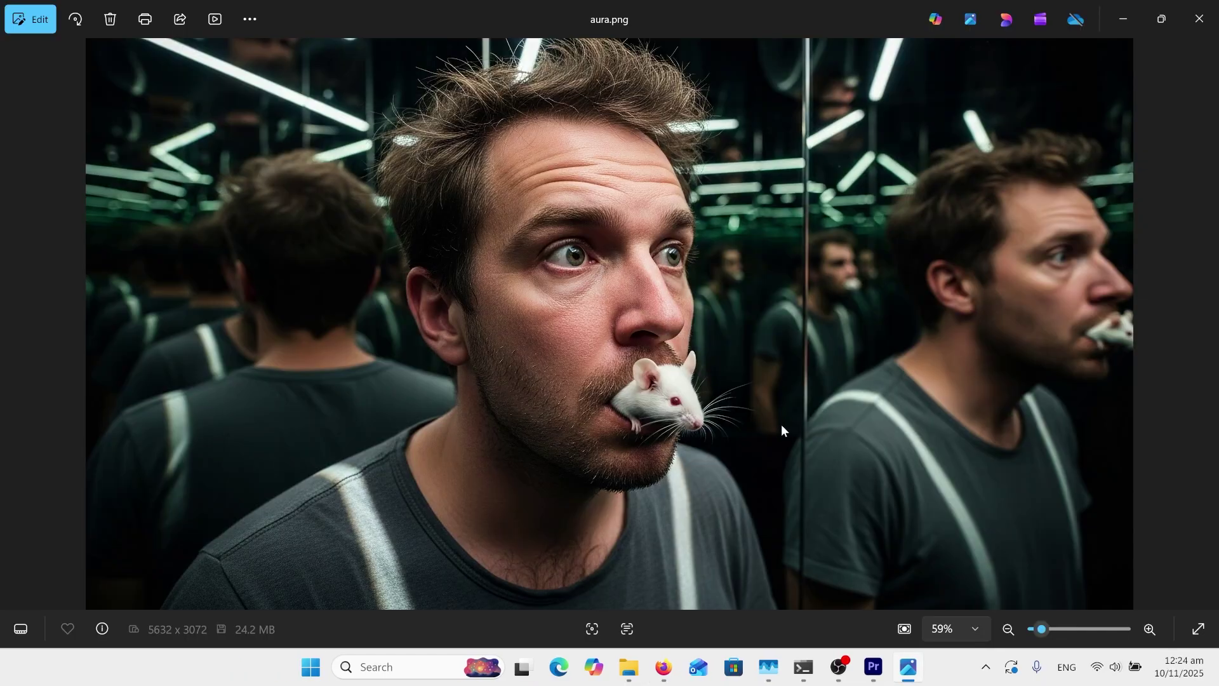
{"action": "scroll", "coordinate": [705, 444], "scroll_direction": "up", "scroll_amount": 3}
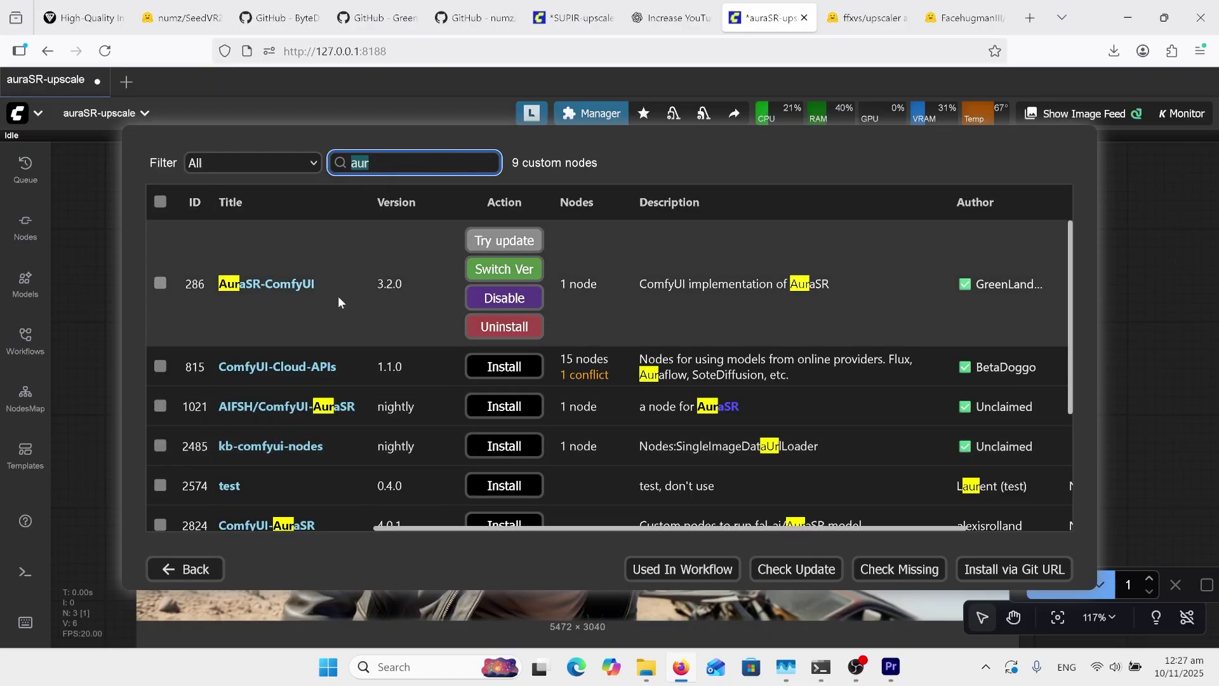
Step: Bring up the browser tab with the AuraSR-ComfyUI GitHub repository
{"action": "mouse_move", "coordinate": [994, 293]}
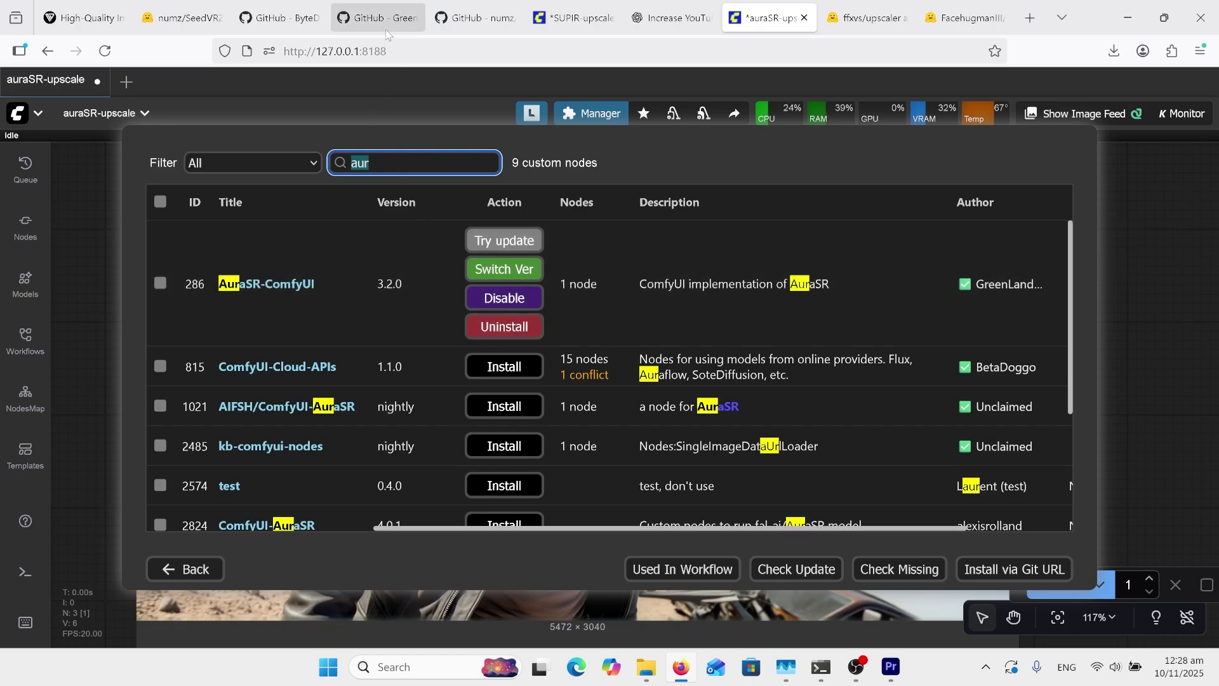
{"action": "left_click", "coordinate": [386, 25]}
Step: Show the AuraSR-ComfyUI repository's Code clone options and check the Aura-SR models folder
{"action": "scroll", "coordinate": [531, 303], "scroll_direction": "up", "scroll_amount": 4}
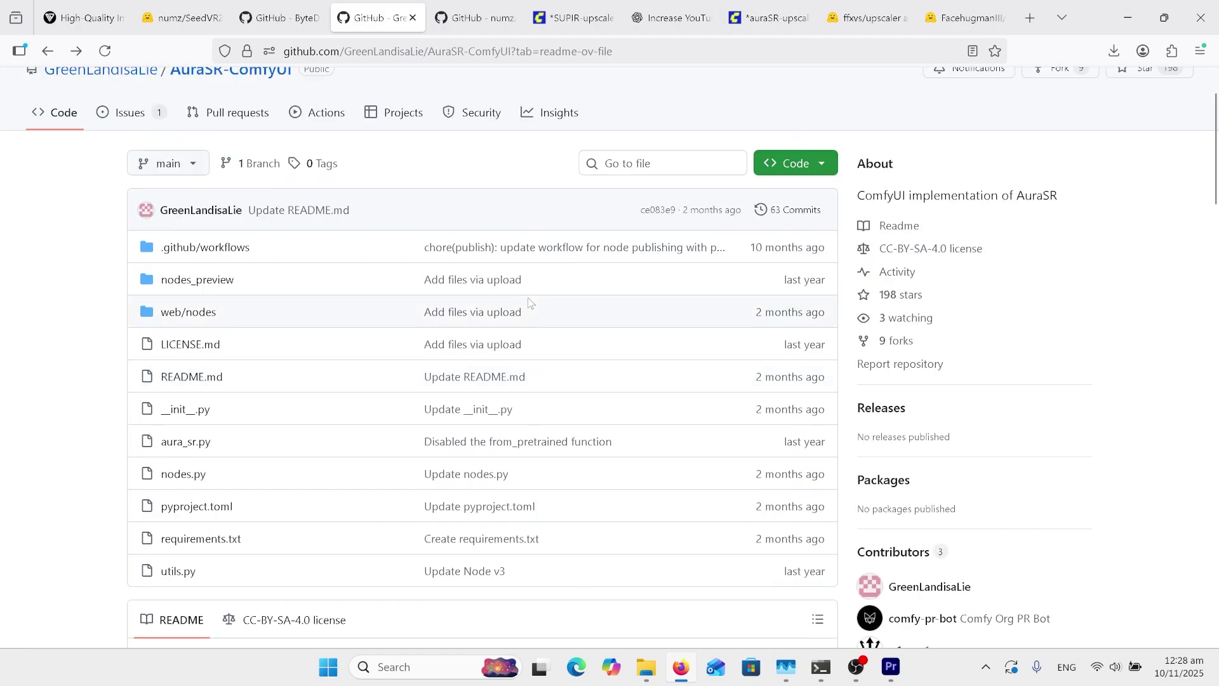
{"action": "scroll", "coordinate": [531, 303], "scroll_direction": "up", "scroll_amount": 2}
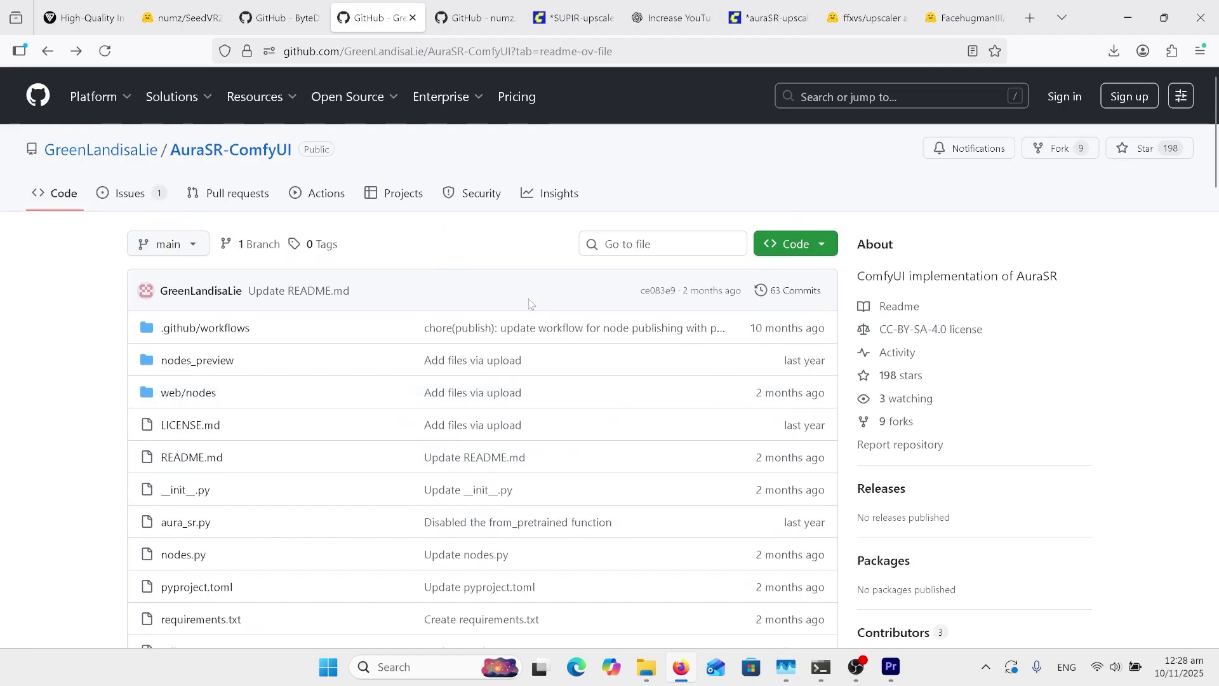
{"action": "left_click", "coordinate": [807, 246]}
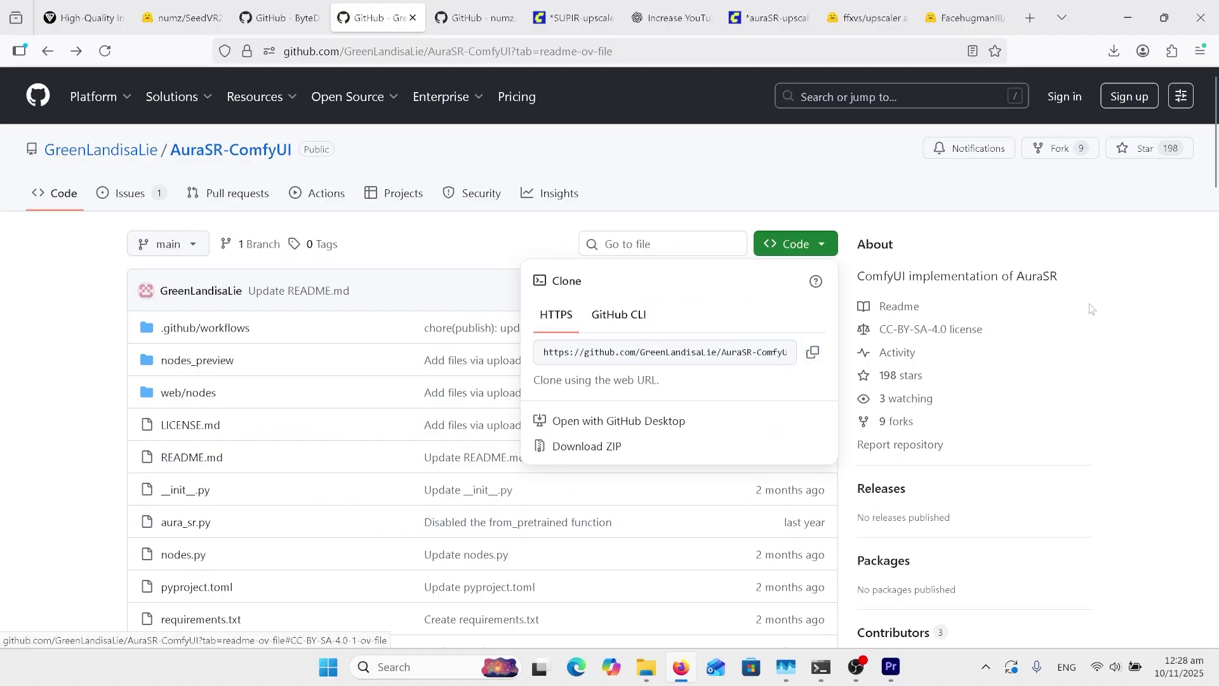
{"action": "scroll", "coordinate": [1084, 290], "scroll_direction": "down", "scroll_amount": 3}
{"action": "scroll", "coordinate": [1078, 287], "scroll_direction": "down", "scroll_amount": 4}
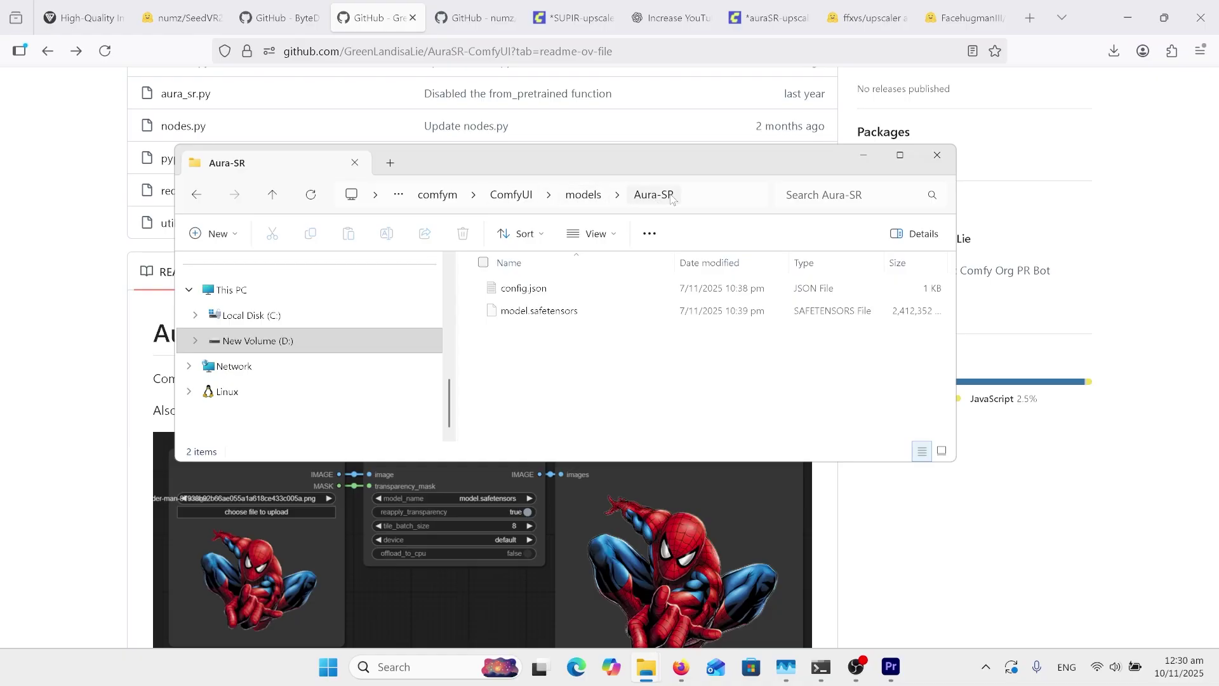
Step: Scroll the repository README and follow its HuggingFace link to the AuraSR model files
{"action": "left_click", "coordinate": [829, 486]}
{"action": "scroll", "coordinate": [829, 486], "scroll_direction": "up", "scroll_amount": 7}
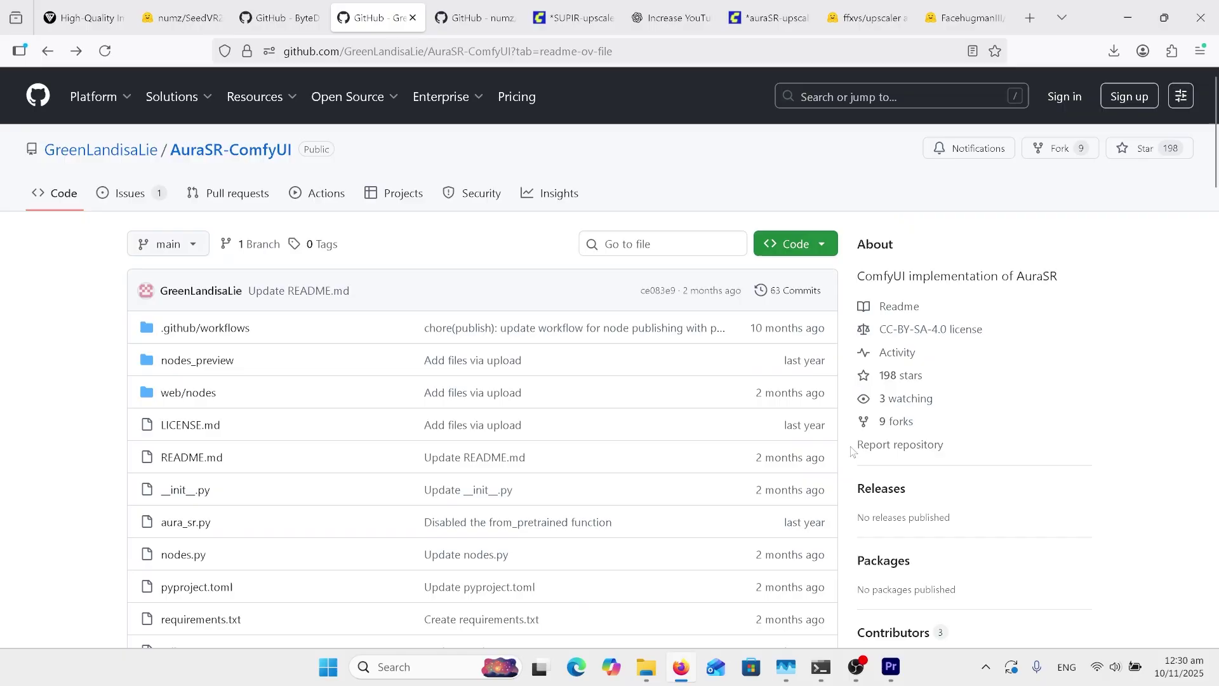
{"action": "scroll", "coordinate": [853, 451], "scroll_direction": "down", "scroll_amount": 20}
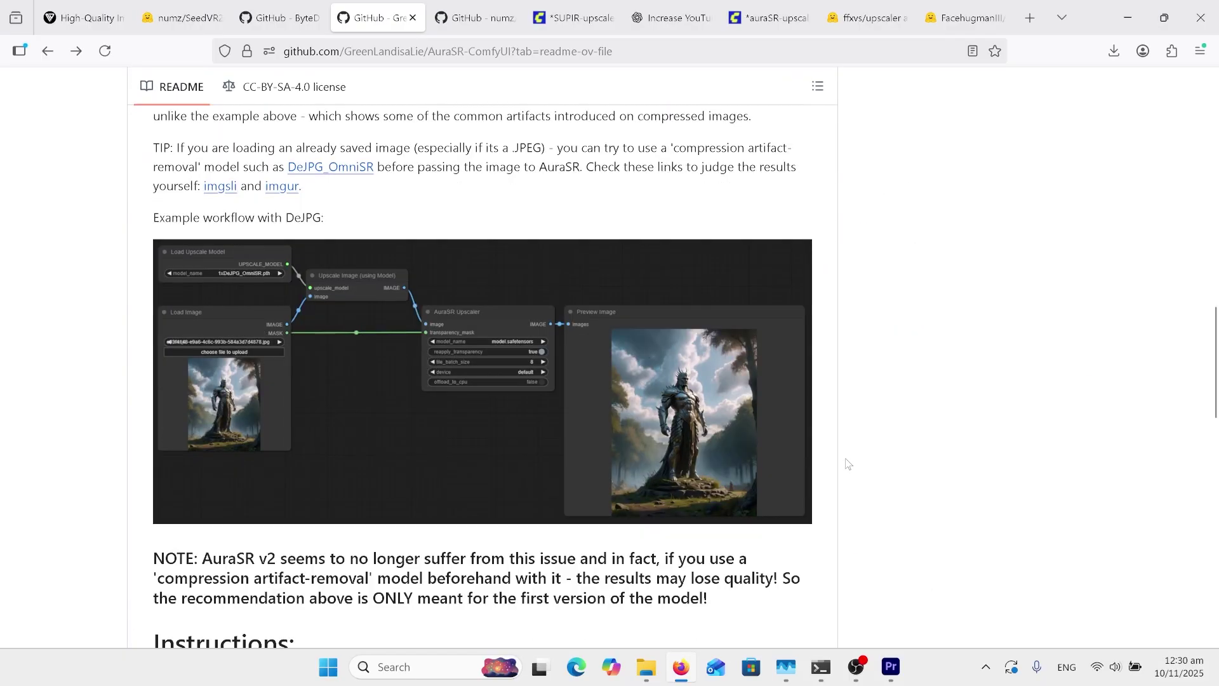
{"action": "scroll", "coordinate": [848, 464], "scroll_direction": "down", "scroll_amount": 4}
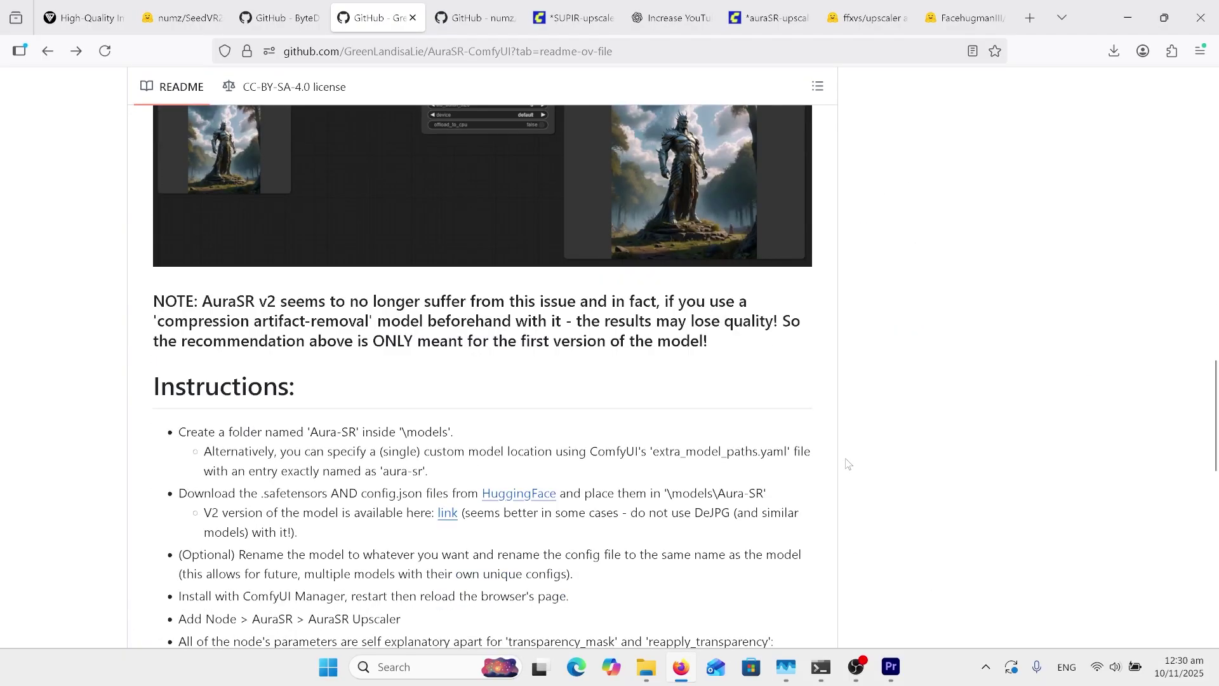
{"action": "left_click", "coordinate": [519, 495]}
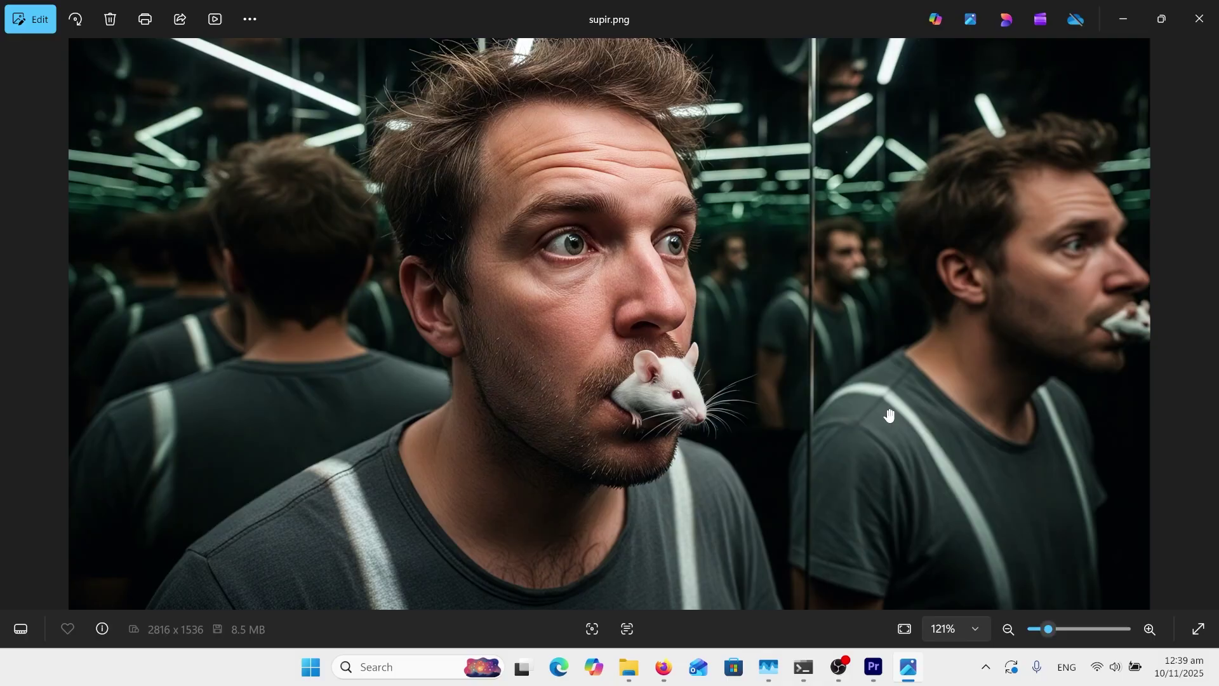
Step: Zoom into supir.png and pan to centre the man's face and white mouse
{"action": "scroll", "coordinate": [893, 416], "scroll_direction": "up", "scroll_amount": 5}
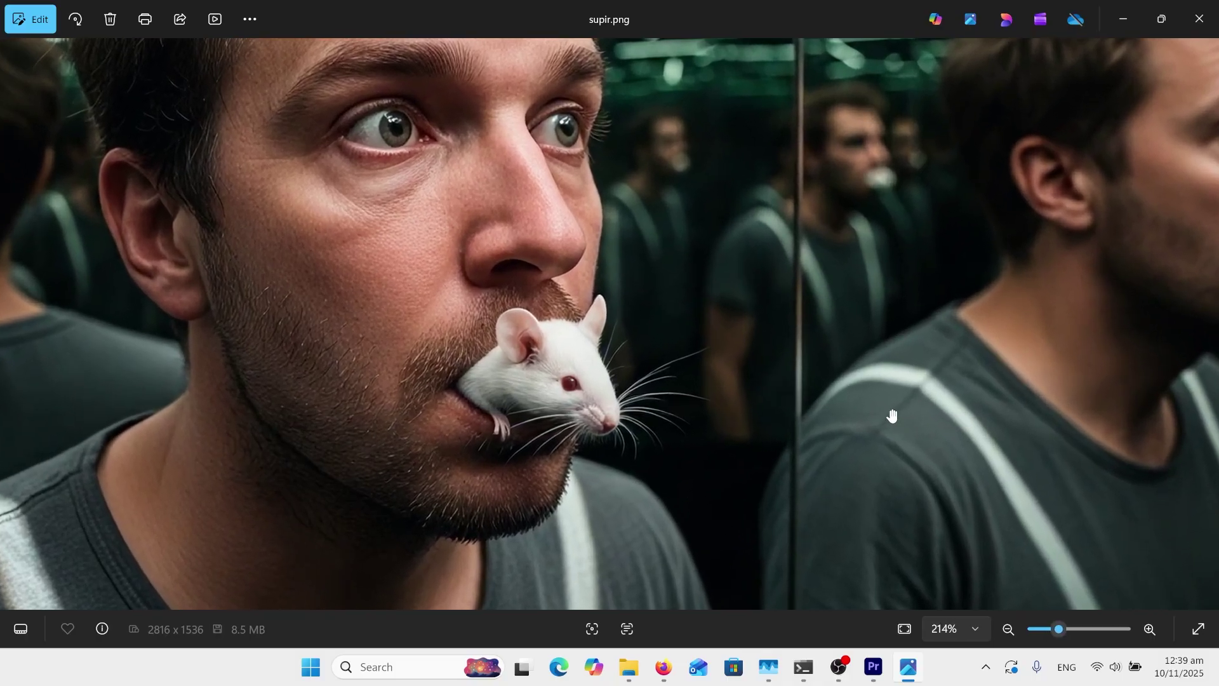
{"action": "scroll", "coordinate": [892, 416], "scroll_direction": "up", "scroll_amount": 1}
{"action": "left_click_drag", "start_coordinate": [726, 324], "coordinate": [841, 390]}
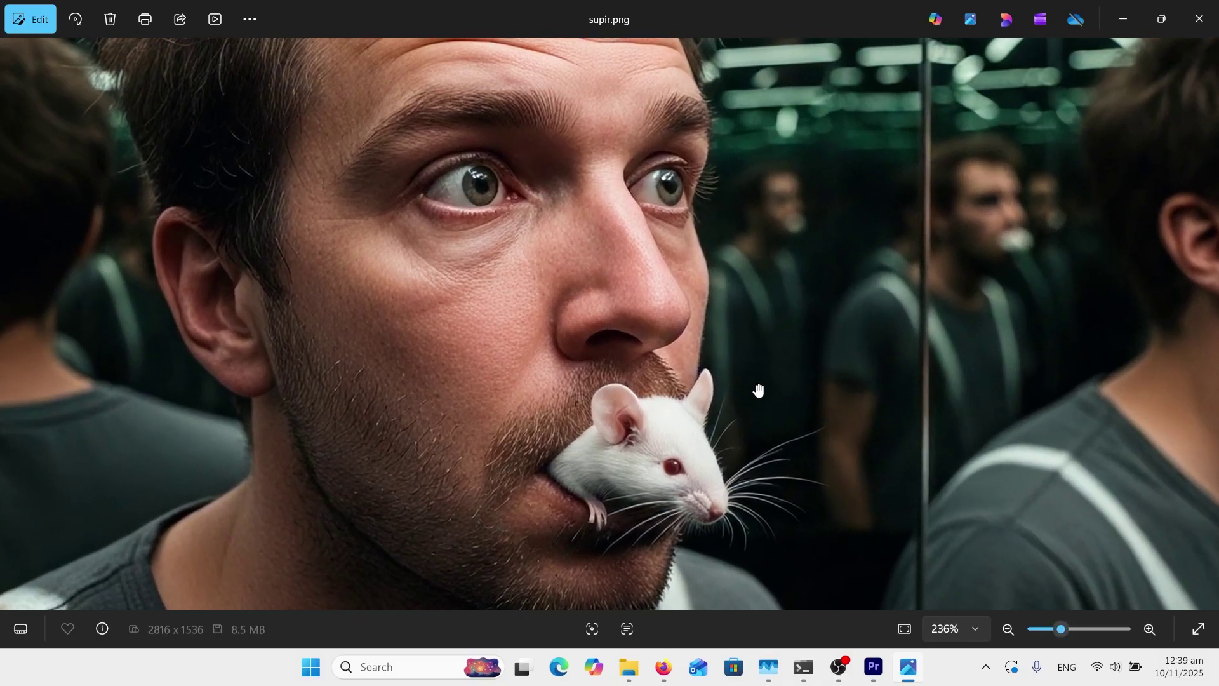
{"action": "scroll", "coordinate": [760, 390], "scroll_direction": "down", "scroll_amount": 3}
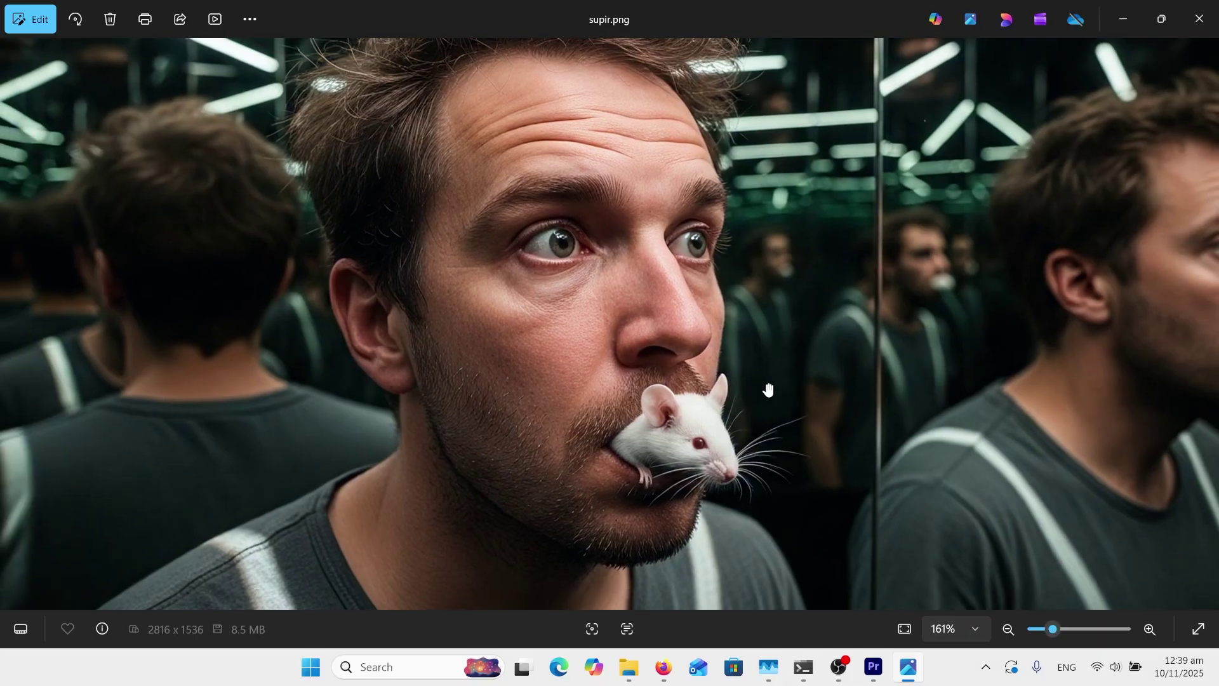
{"action": "scroll", "coordinate": [768, 390], "scroll_direction": "up", "scroll_amount": 5}
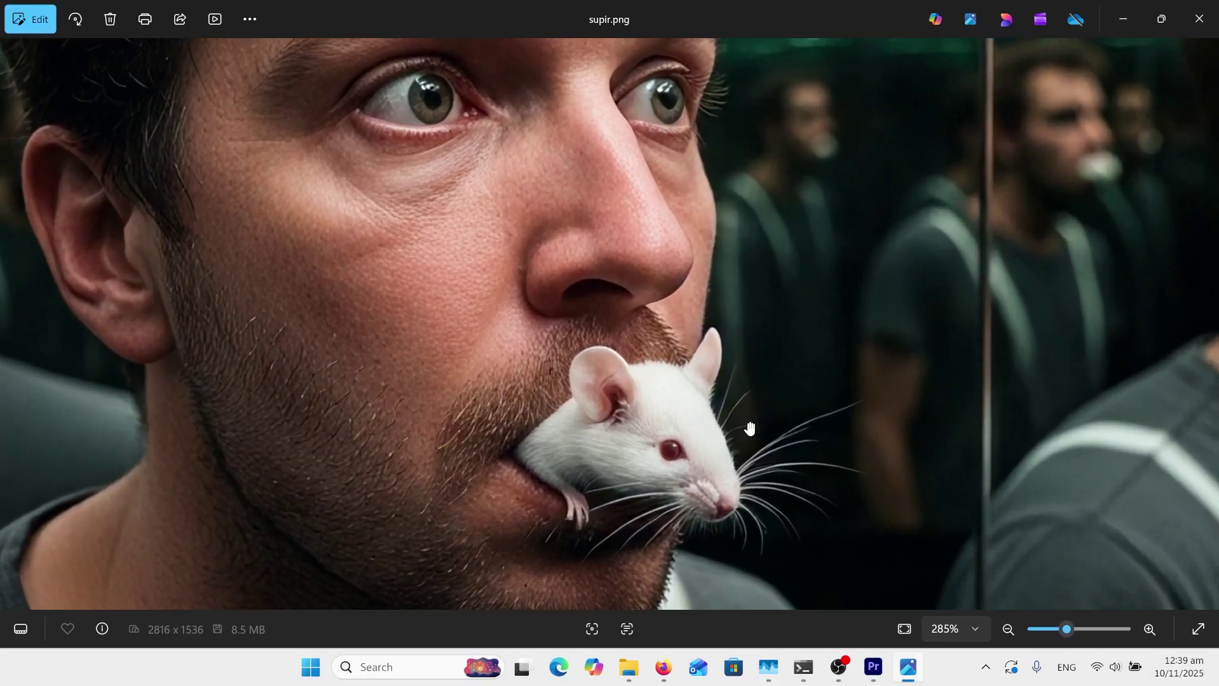
{"action": "scroll", "coordinate": [750, 429], "scroll_direction": "down", "scroll_amount": 7}
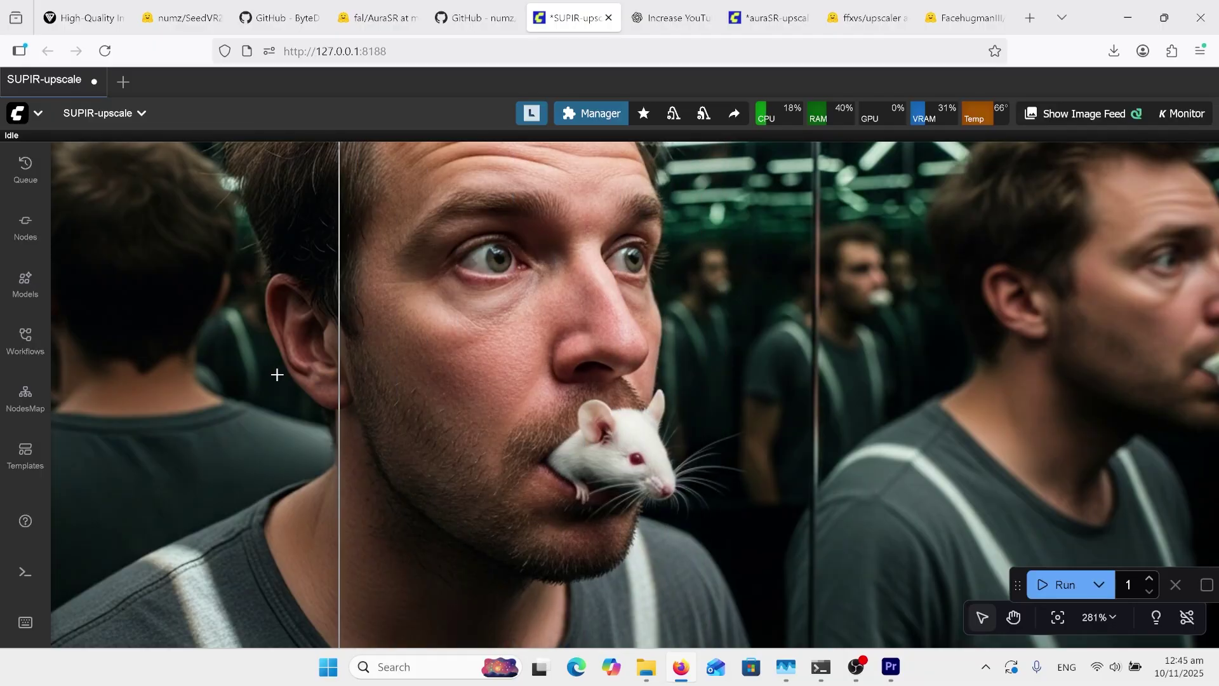
Step: Zoom out of the Image Comparer's before/after mouse portrait
{"action": "scroll", "coordinate": [286, 356], "scroll_direction": "down", "scroll_amount": 3}
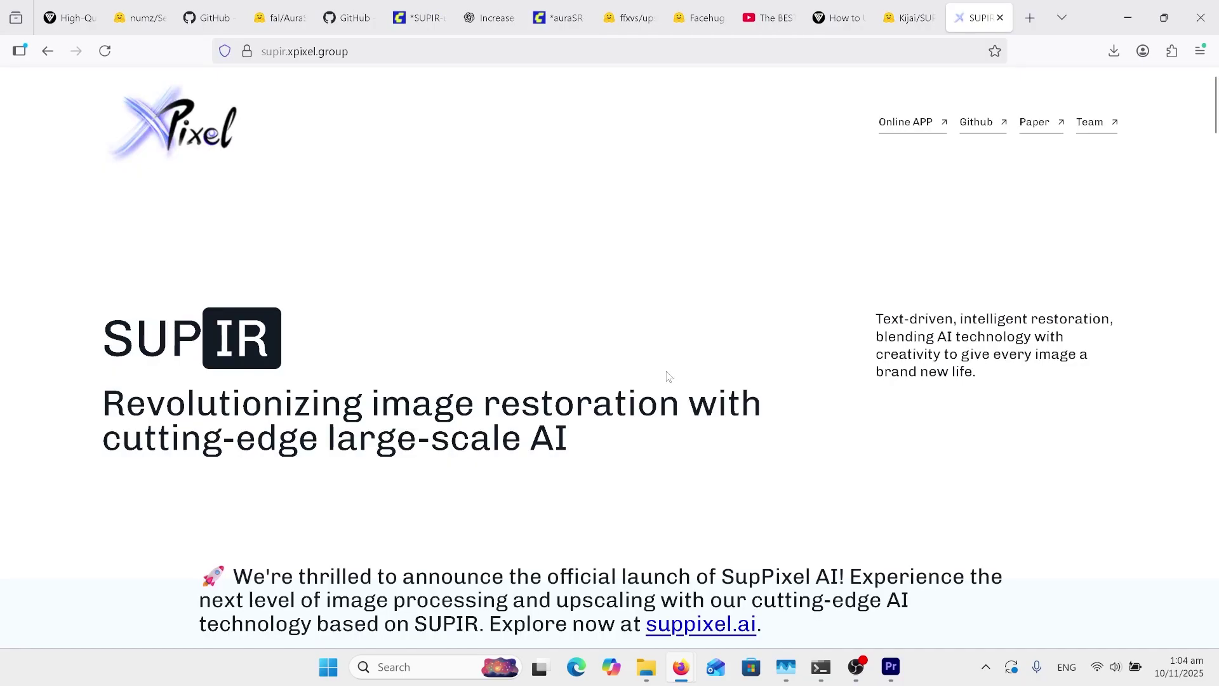
Step: Scroll through the SUPIR demos, sliding the car and face comparisons to contrast inputs with results
{"action": "scroll", "coordinate": [670, 369], "scroll_direction": "down", "scroll_amount": 6}
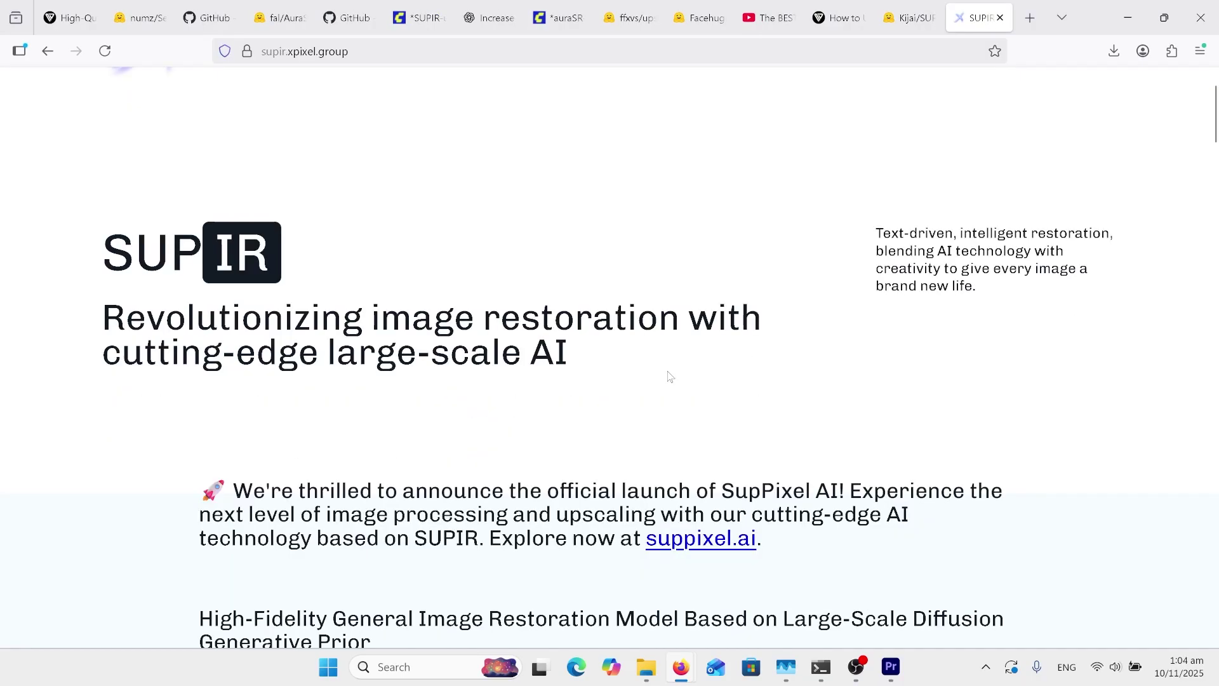
{"action": "scroll", "coordinate": [670, 369], "scroll_direction": "down", "scroll_amount": 3}
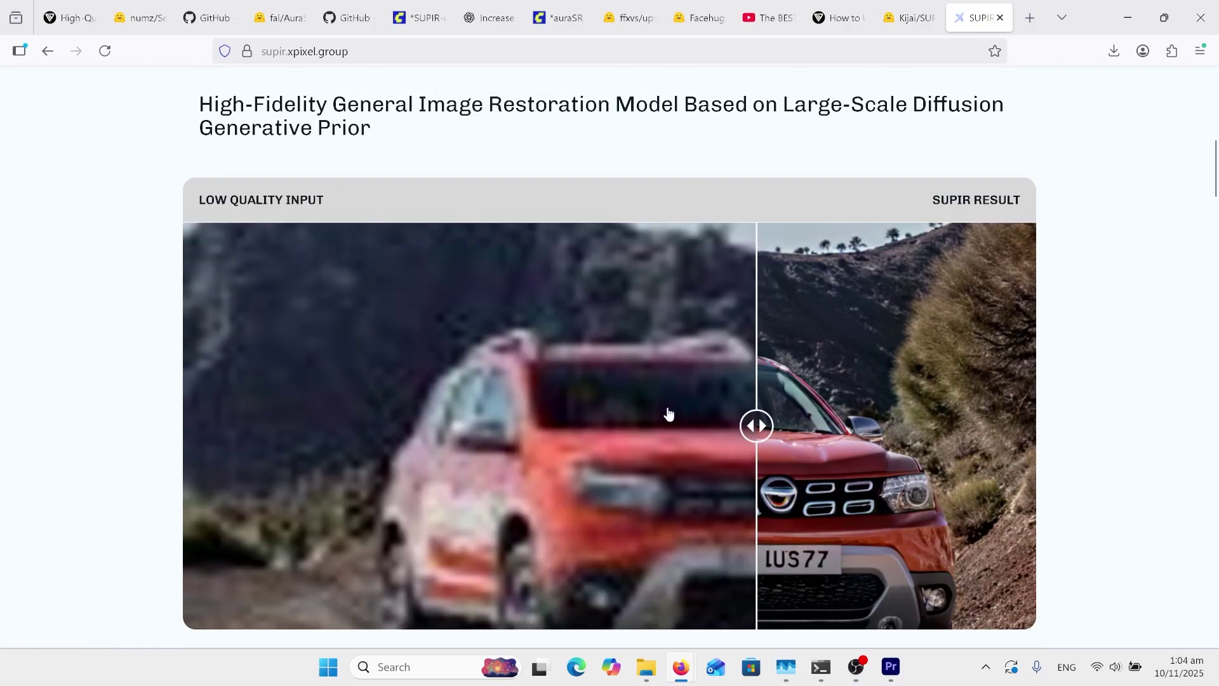
{"action": "left_click_drag", "start_coordinate": [752, 427], "coordinate": [749, 480]}
{"action": "scroll", "coordinate": [646, 473], "scroll_direction": "down", "scroll_amount": 5}
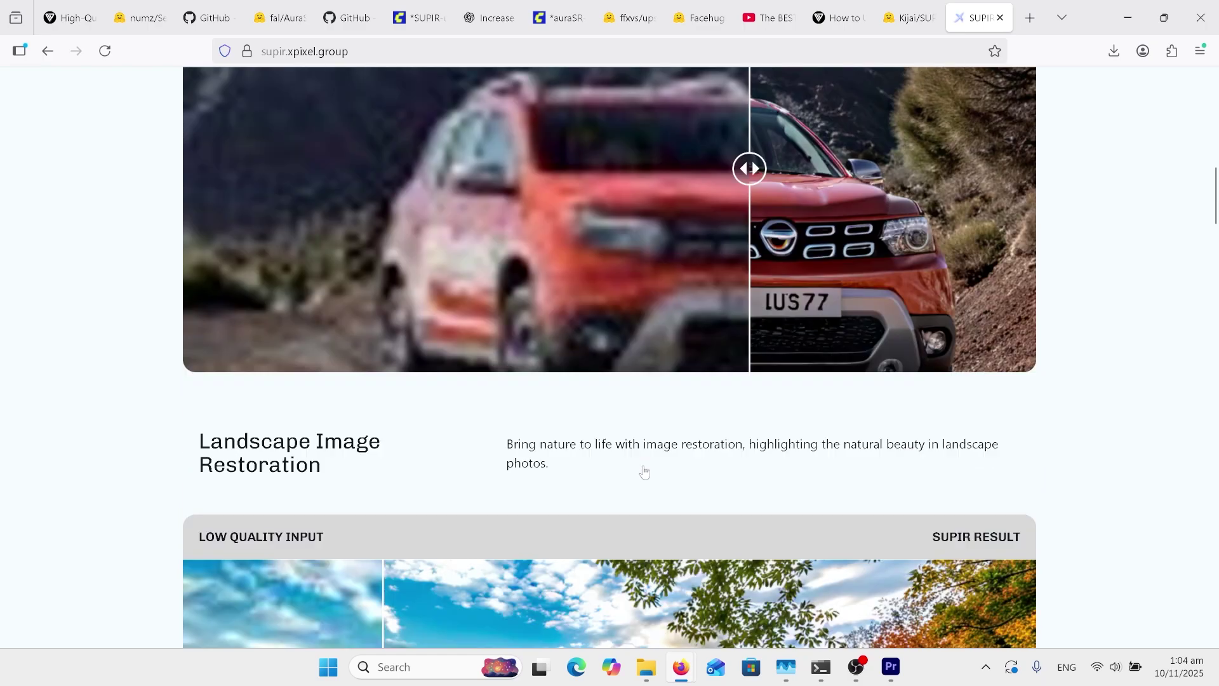
{"action": "scroll", "coordinate": [642, 469], "scroll_direction": "down", "scroll_amount": 5}
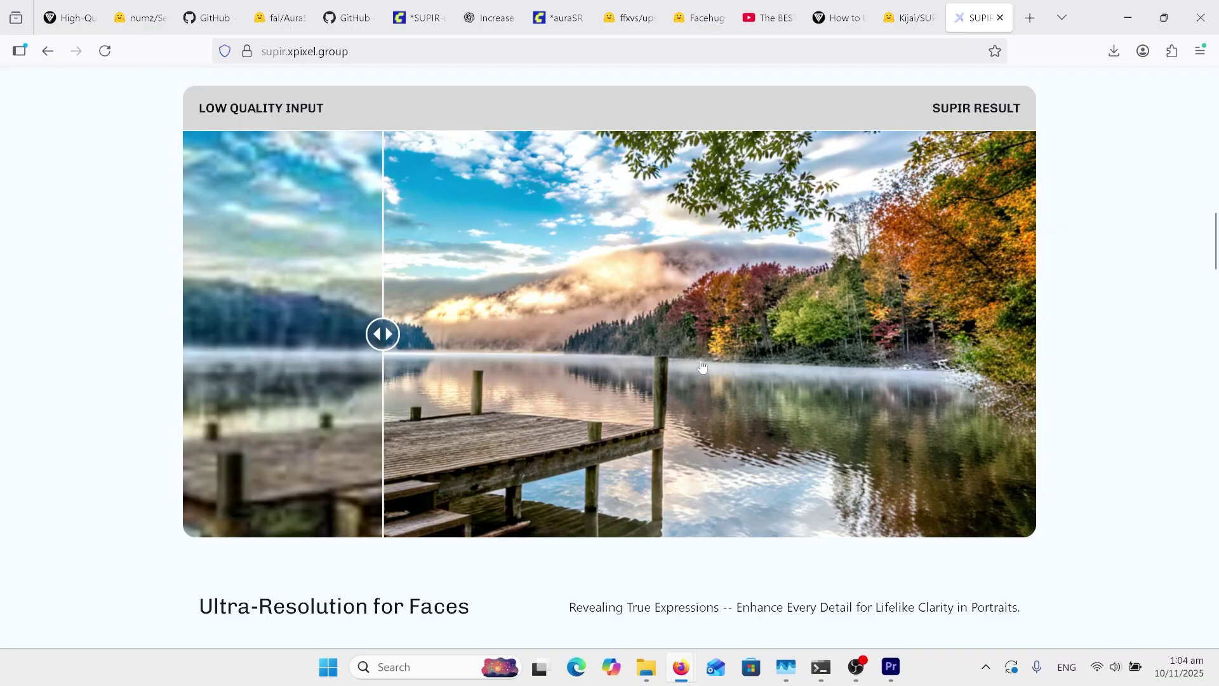
{"action": "scroll", "coordinate": [1067, 353], "scroll_direction": "down", "scroll_amount": 7}
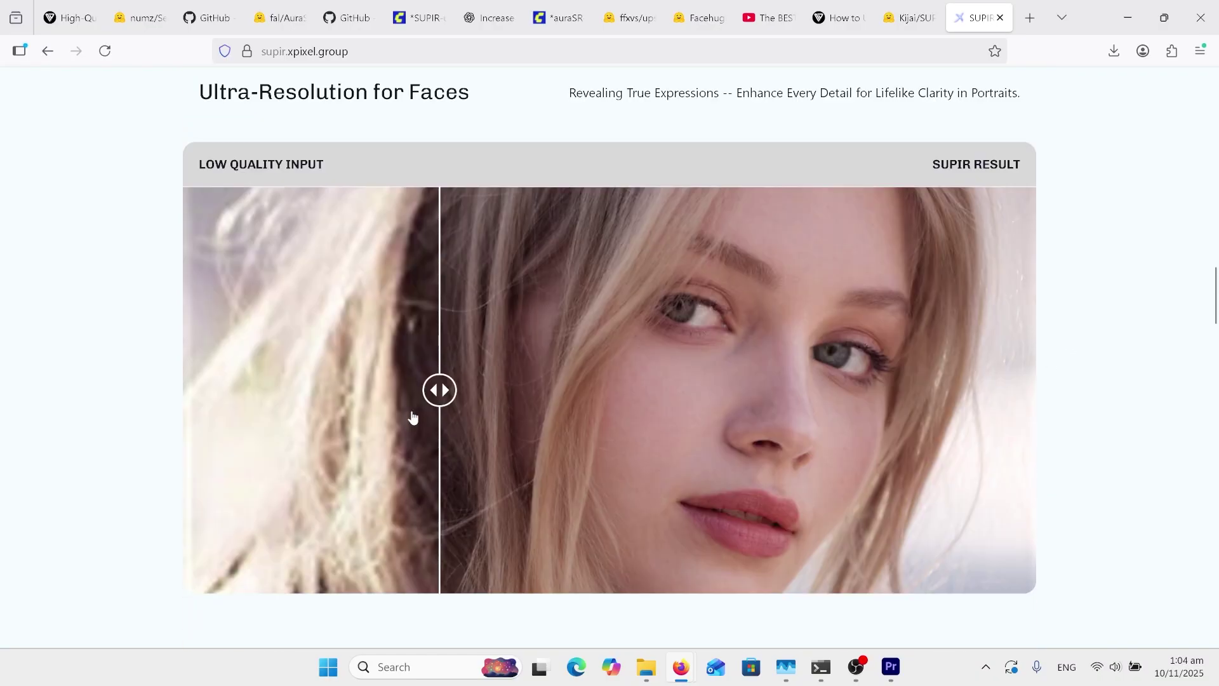
{"action": "left_click_drag", "start_coordinate": [438, 390], "coordinate": [387, 407]}
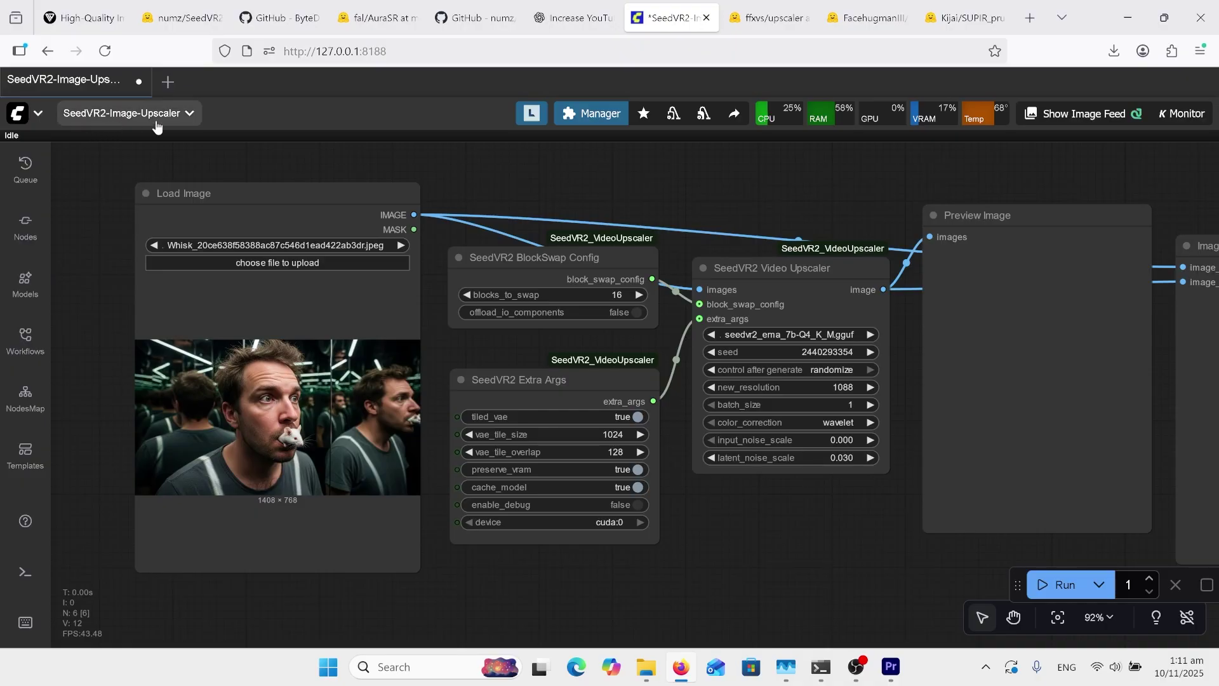
Step: Pan the SeedVR2-Image-Upscaler canvas to show the BlockSwap, Extra Args and Video Upscaler nodes
{"action": "scroll", "coordinate": [752, 522], "scroll_direction": "up", "scroll_amount": 2}
{"action": "scroll", "coordinate": [752, 522], "scroll_direction": "right", "scroll_amount": 2}
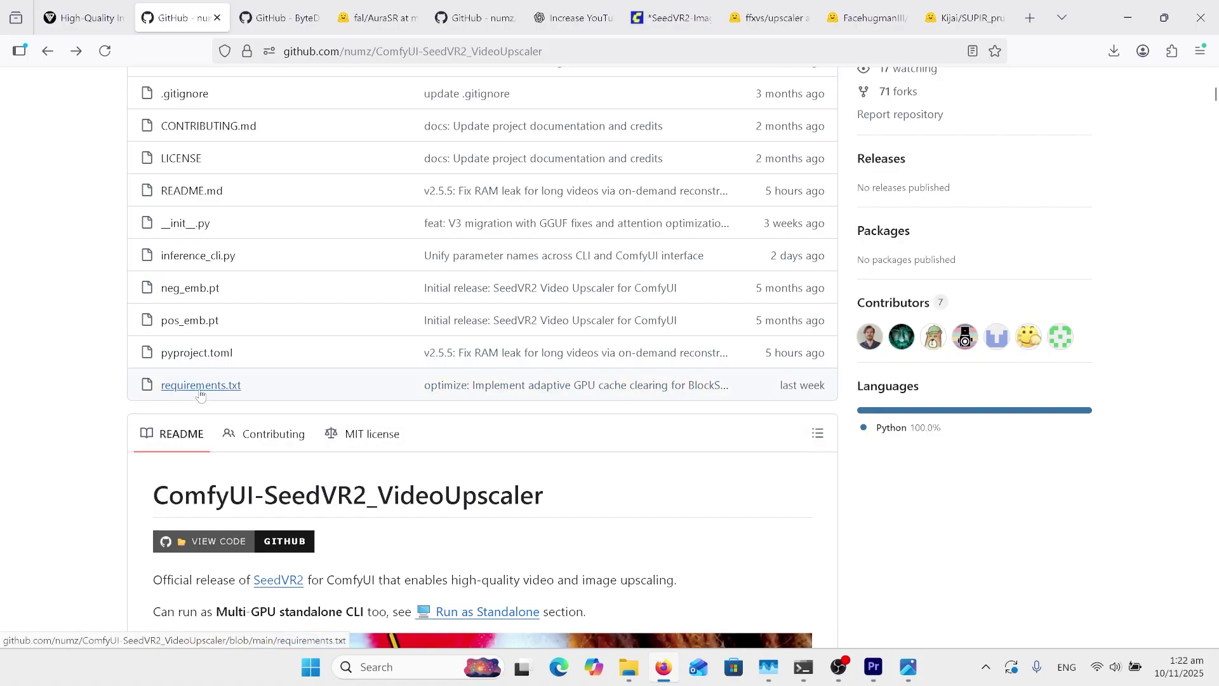
Step: Open requirements.txt and highlight the omegaconf (line 8) and rotary_embedding_torch (line 11) version pins
{"action": "left_click", "coordinate": [200, 392]}
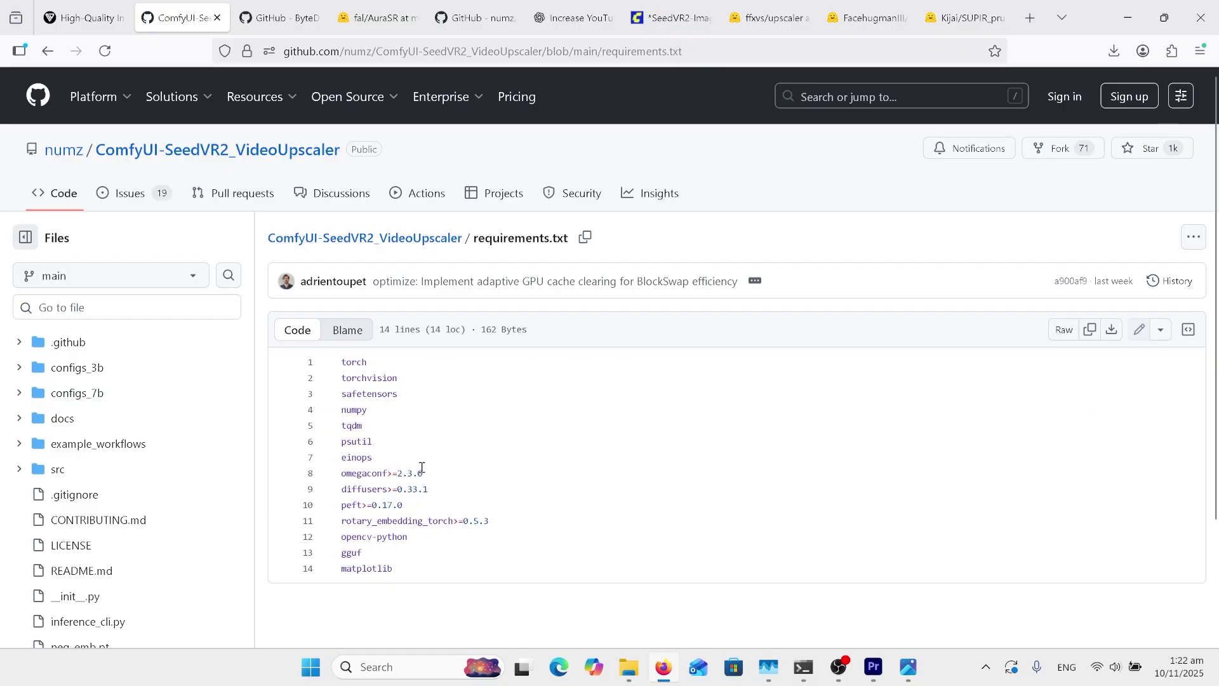
{"action": "left_click_drag", "start_coordinate": [435, 477], "coordinate": [369, 506]}
{"action": "left_click_drag", "start_coordinate": [497, 518], "coordinate": [450, 522]}
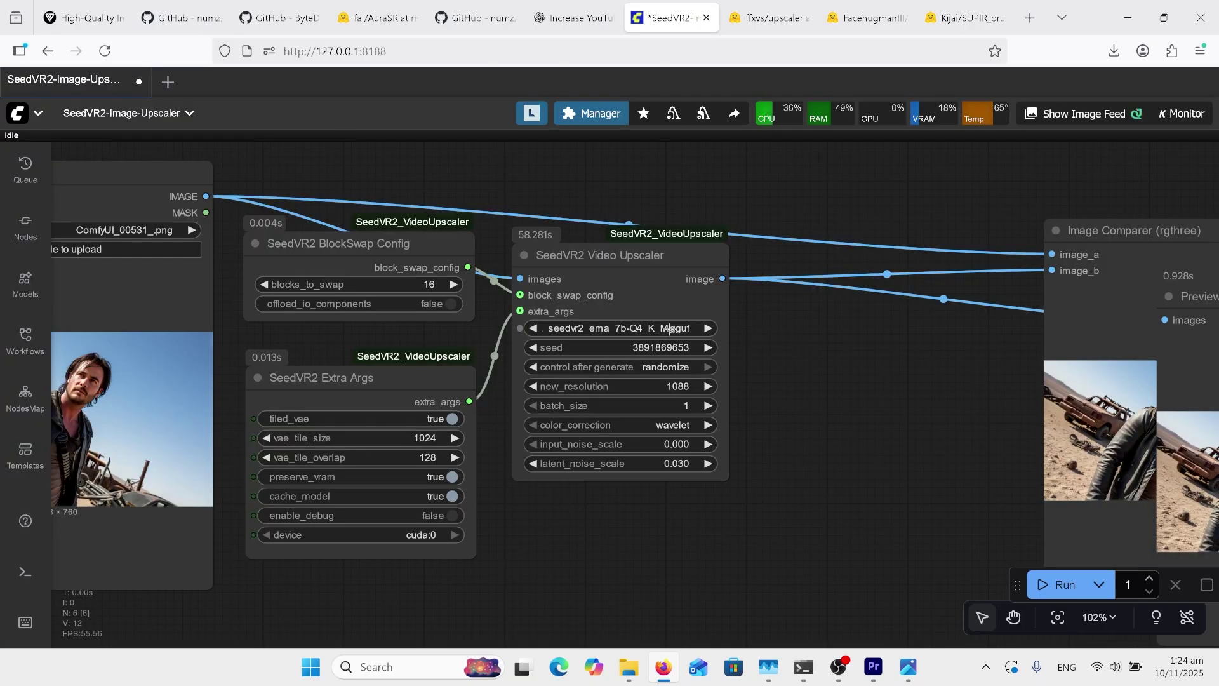
{"action": "left_click", "coordinate": [667, 329]}
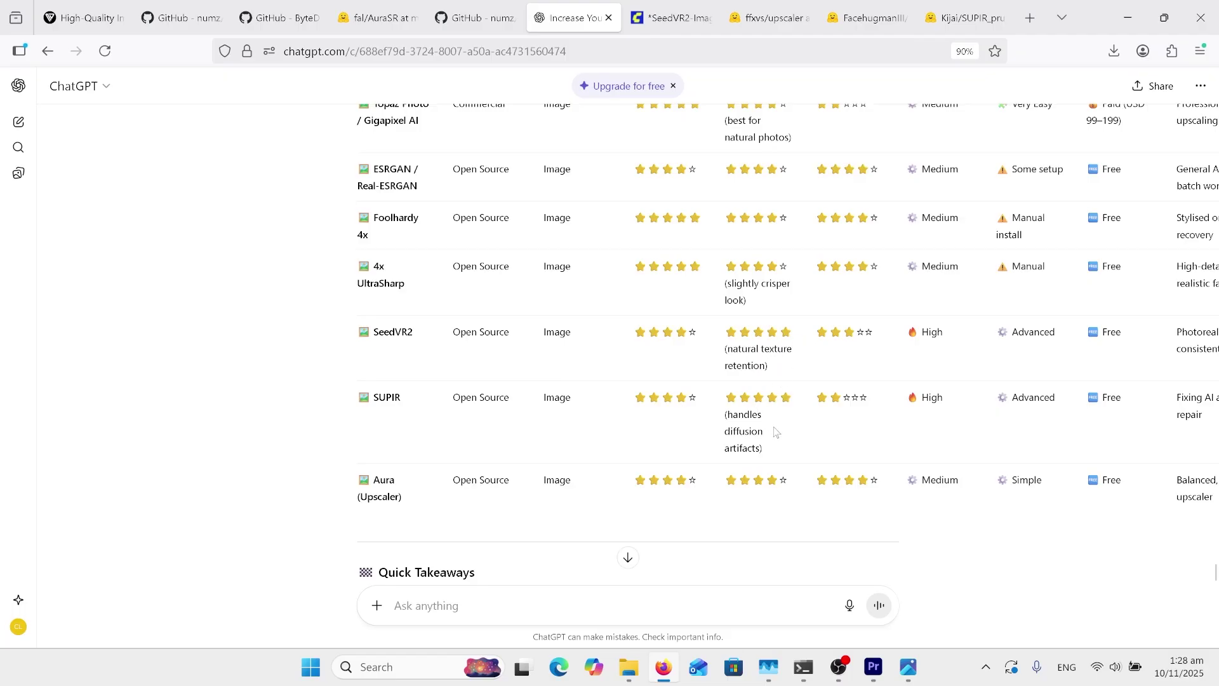
{"action": "scroll", "coordinate": [775, 433], "scroll_direction": "up", "scroll_amount": 1}
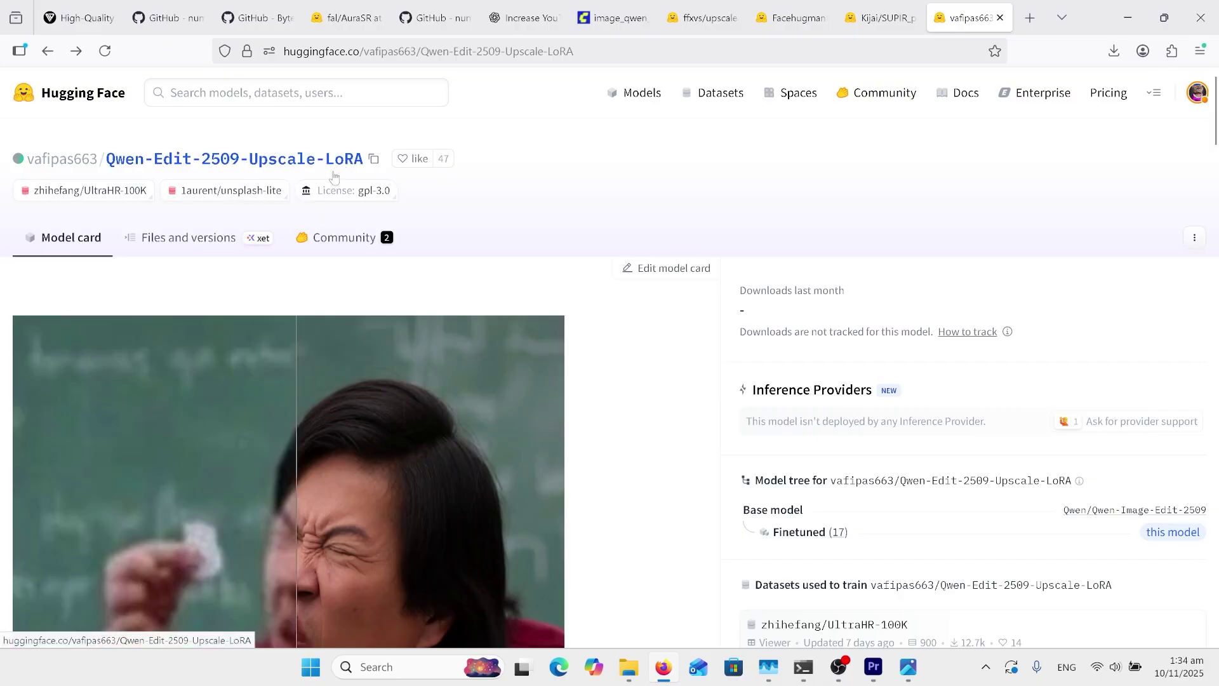
Step: List the Qwen-Edit-2509-Upscale-LoRA repository files, then return to the image_qwen ComfyUI workflow
{"action": "left_click", "coordinate": [190, 244]}
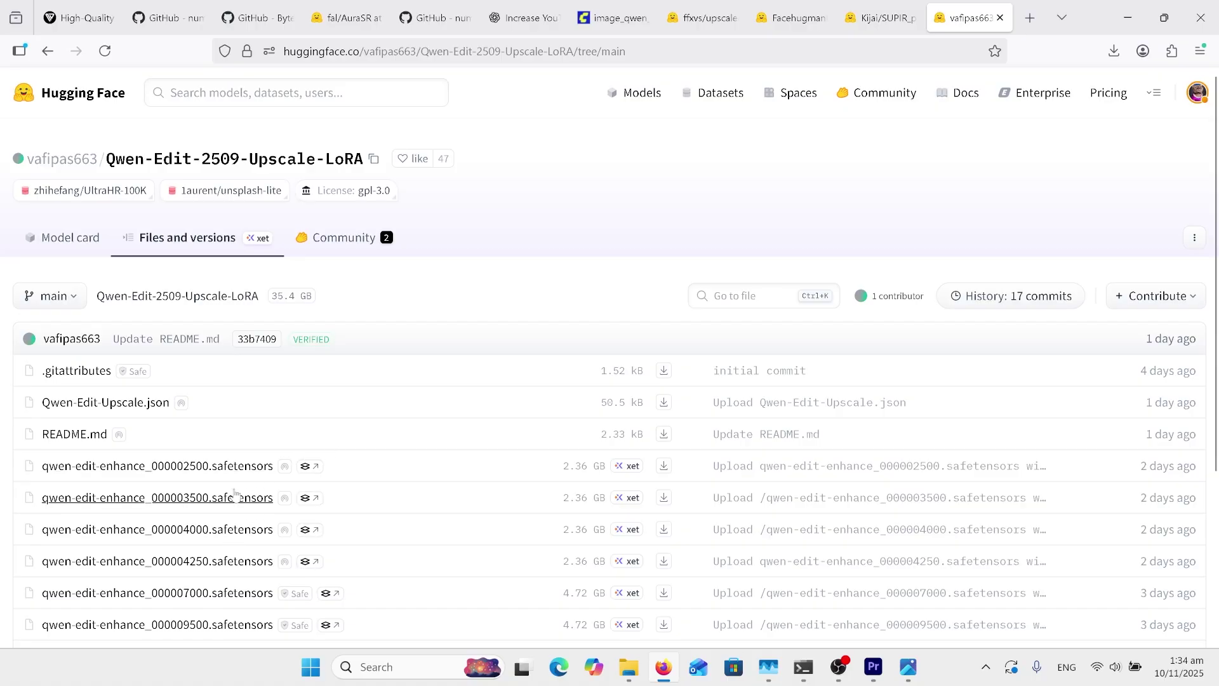
{"action": "key", "text": "ctrl+Tab"}
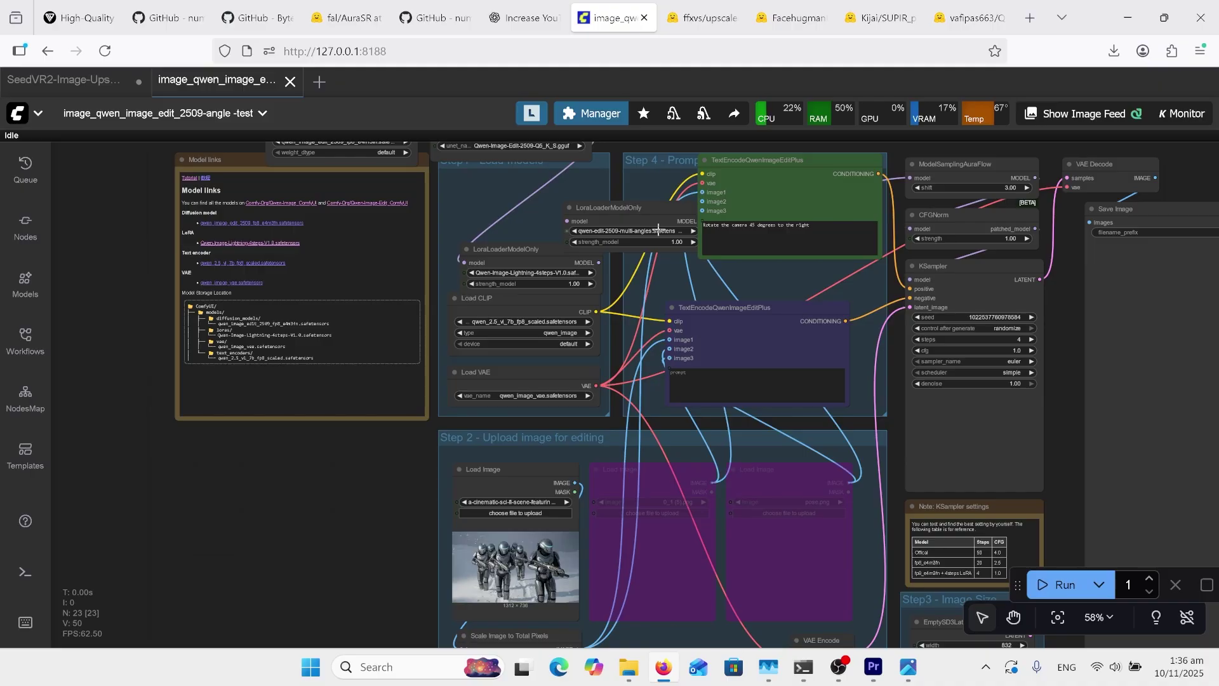
Step: Zoom the Qwen canvas to inspect the Scale Image to Total Pixels node set to 1.00 megapixels
{"action": "scroll", "coordinate": [420, 447], "scroll_direction": "down", "scroll_amount": 5}
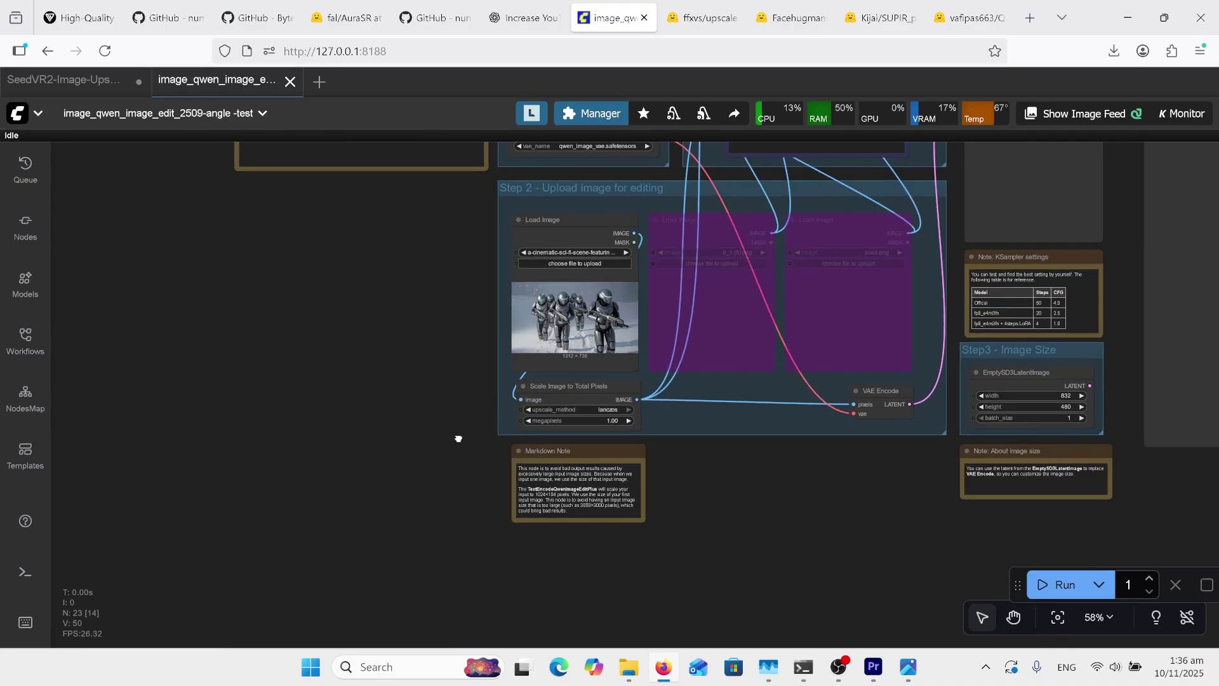
{"action": "scroll", "coordinate": [558, 423], "scroll_direction": "up", "scroll_amount": 6}
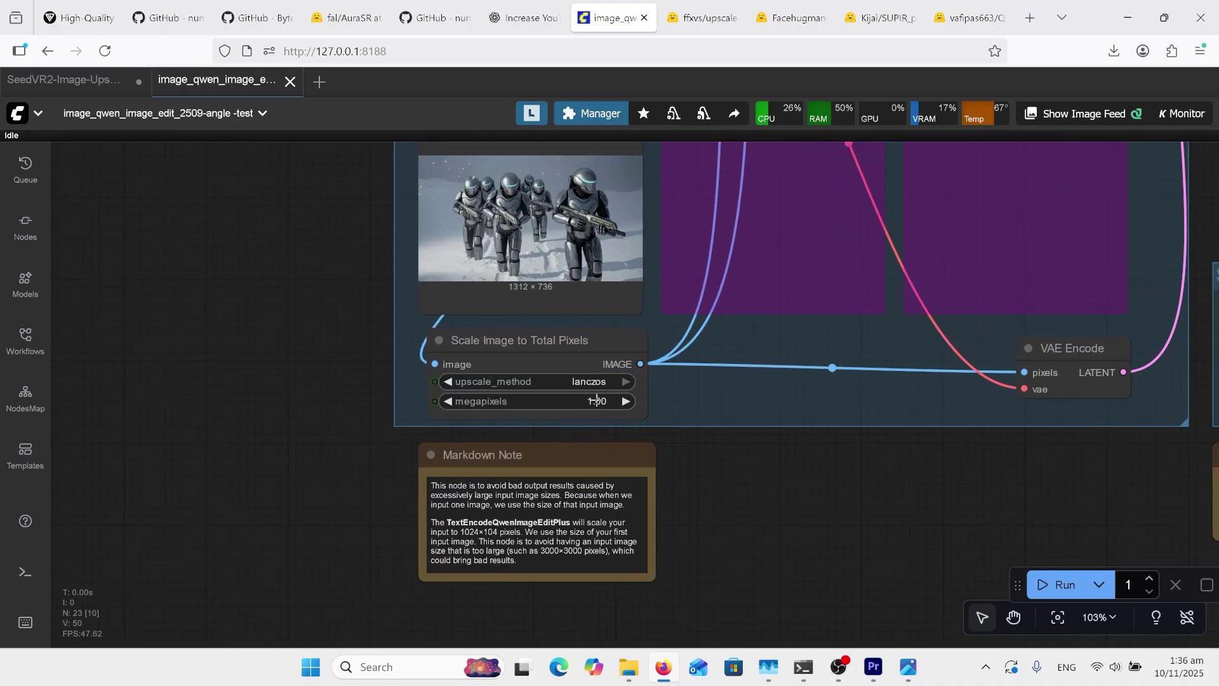